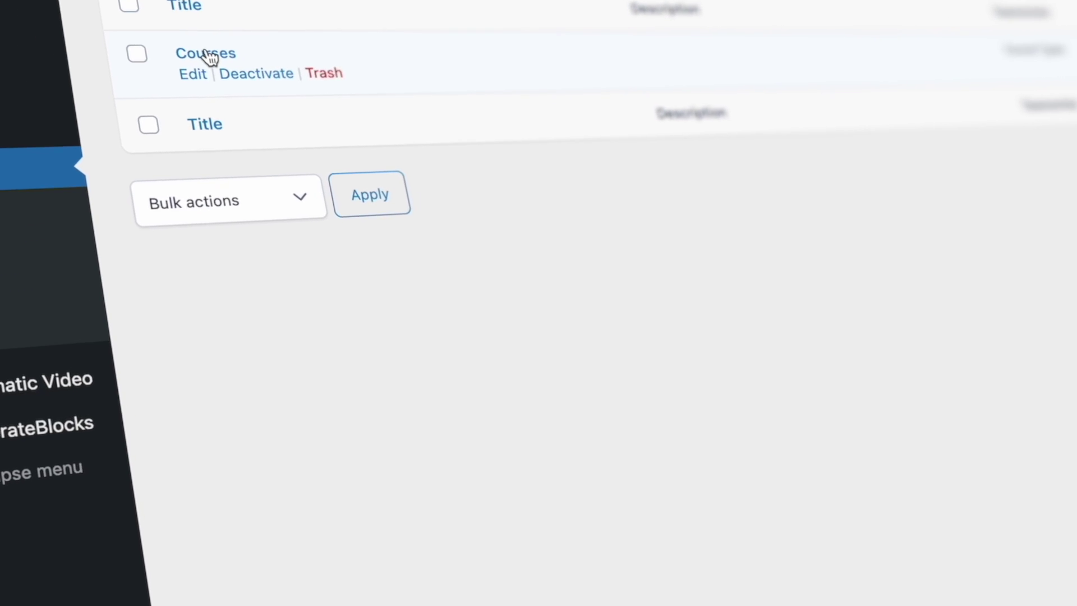
Step: Navigate ACF to the Field Groups list with Accommodation Details and Property Type Additional Details
click(204, 53)
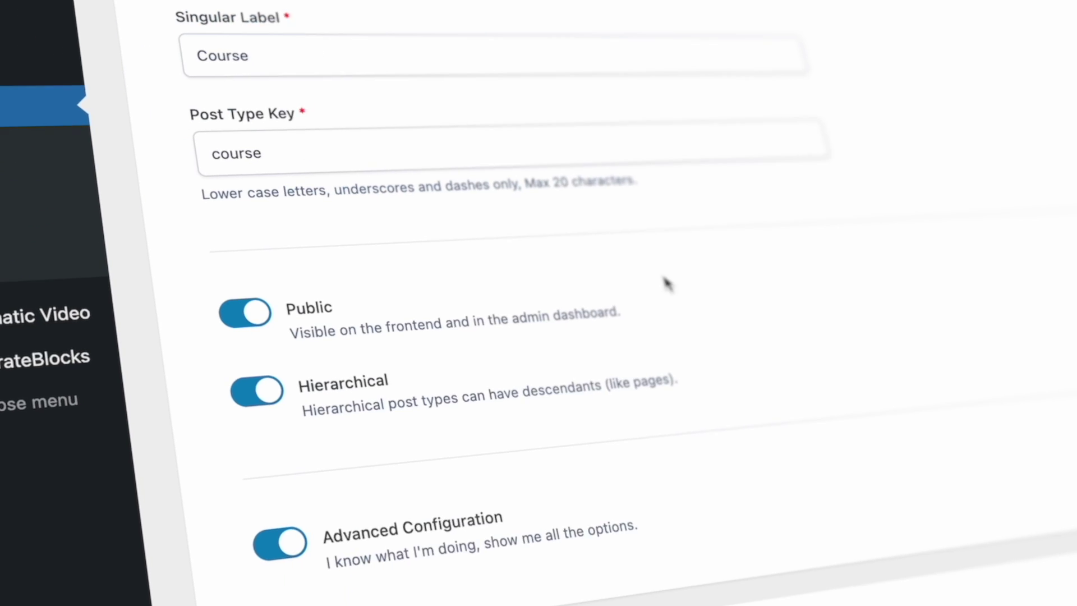
scroll(666, 283, down, 5)
click(346, 360)
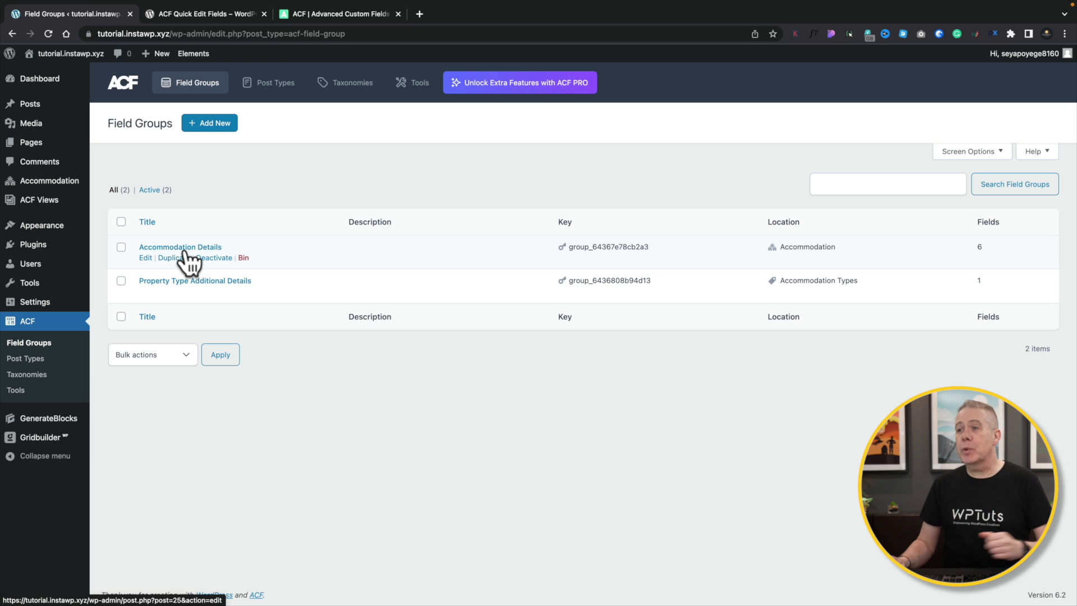
Step: Open the Presentation settings of the Address field in the Accommodation Details group
click(185, 249)
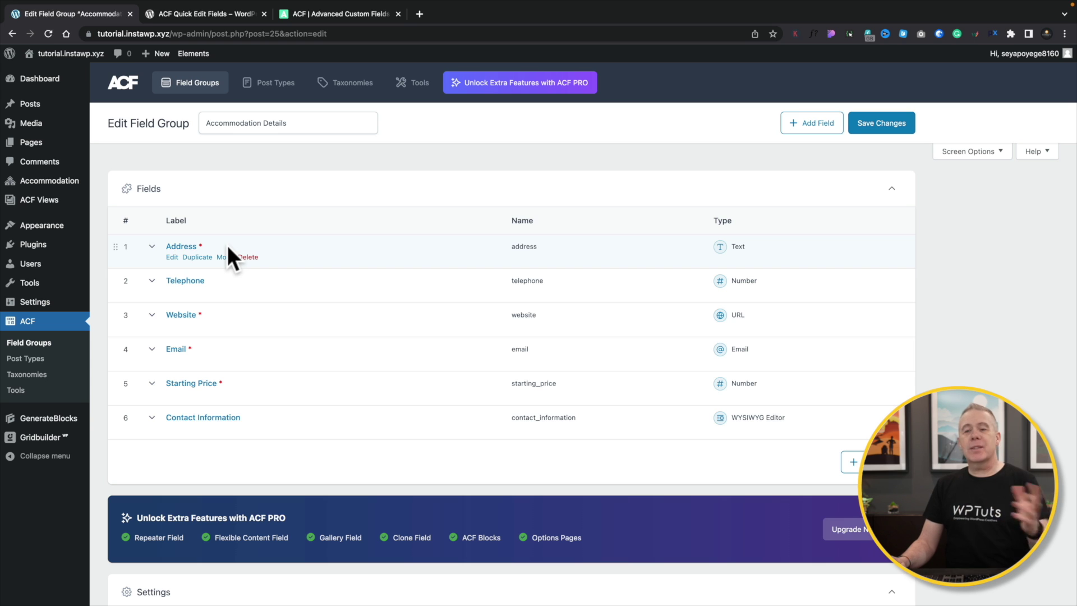
click(170, 253)
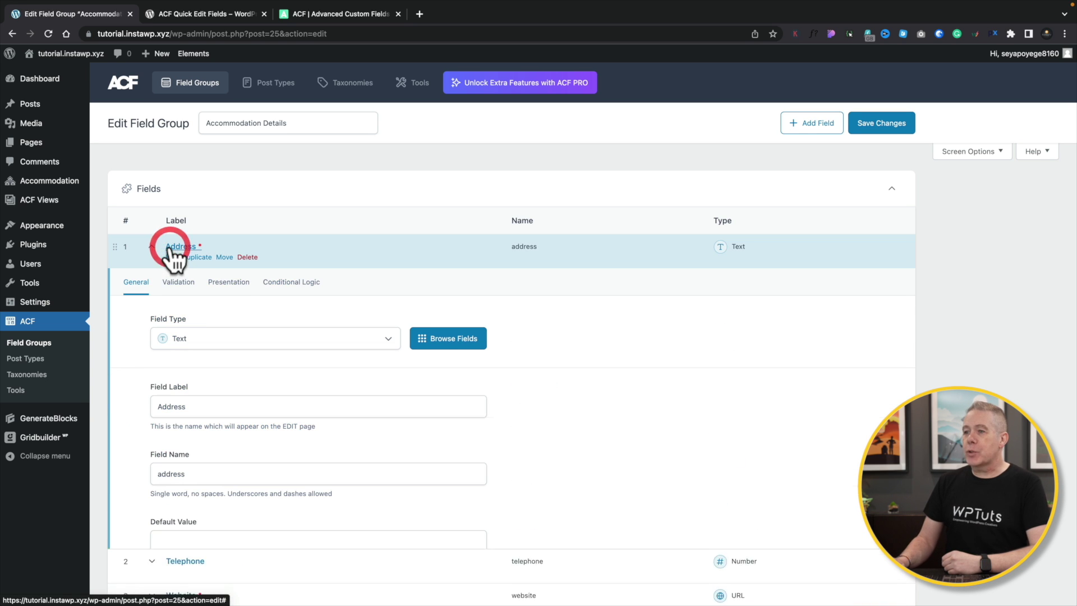
click(229, 282)
scroll(540, 392, down, 6)
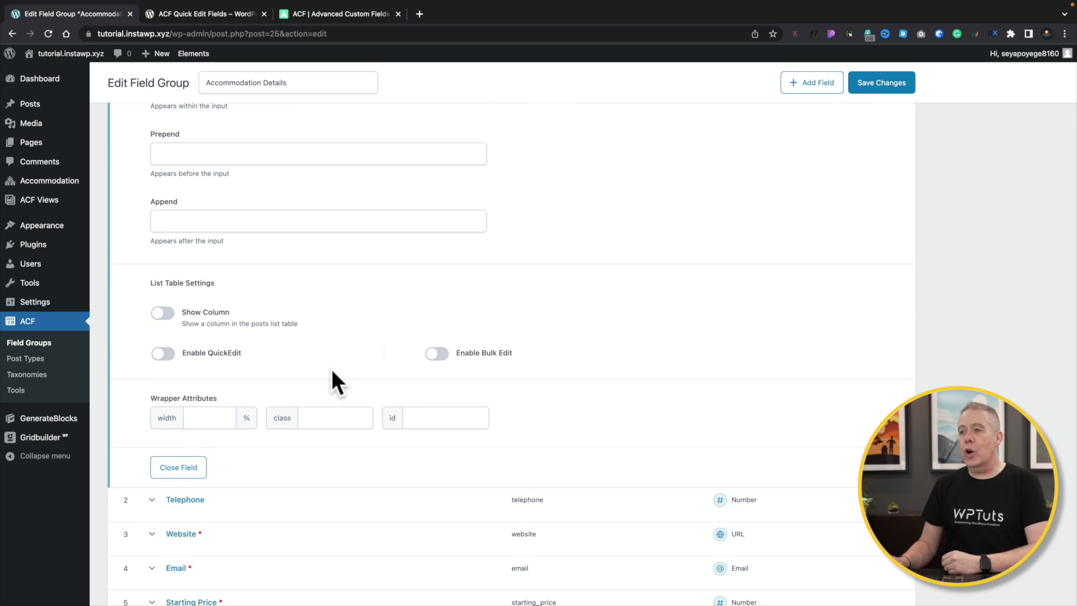
Step: Show Address as a column with weight 100, enable QuickEdit and Bulk Edit, and save
click(164, 313)
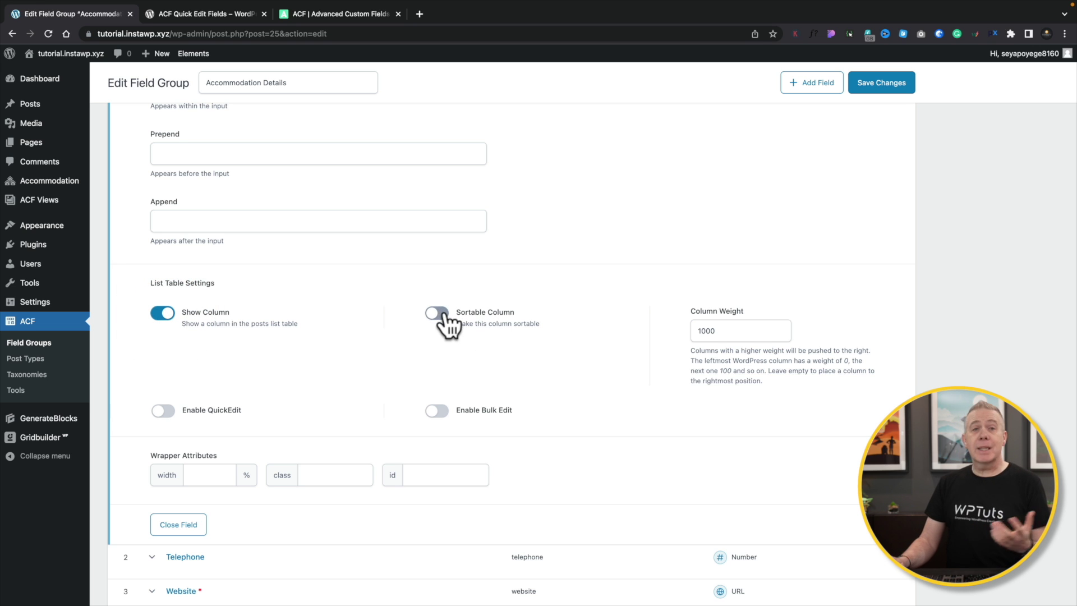
click(722, 331)
key(BackSpace)
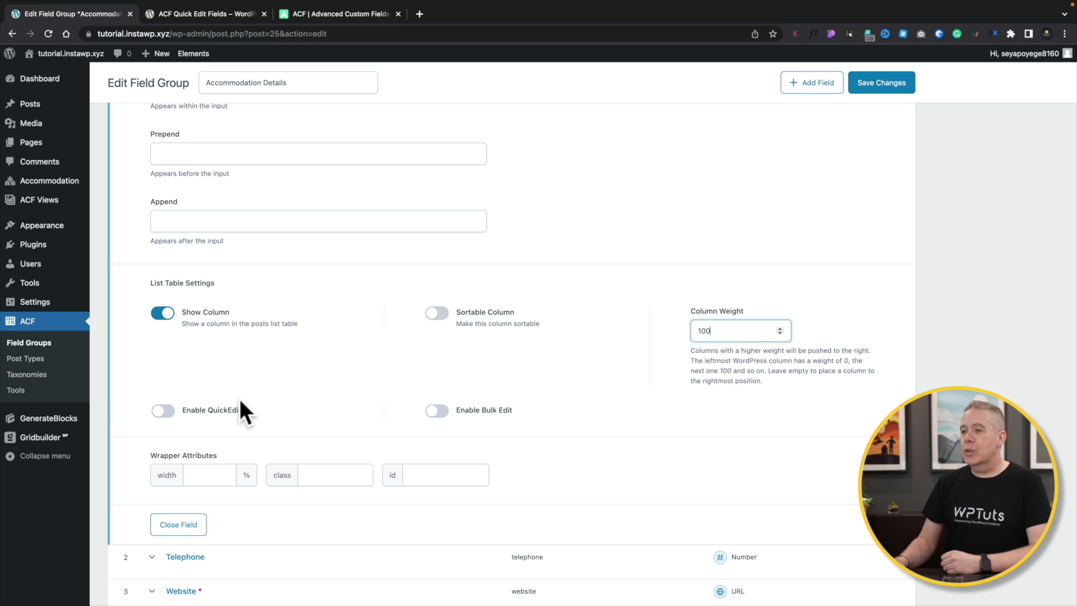
click(166, 412)
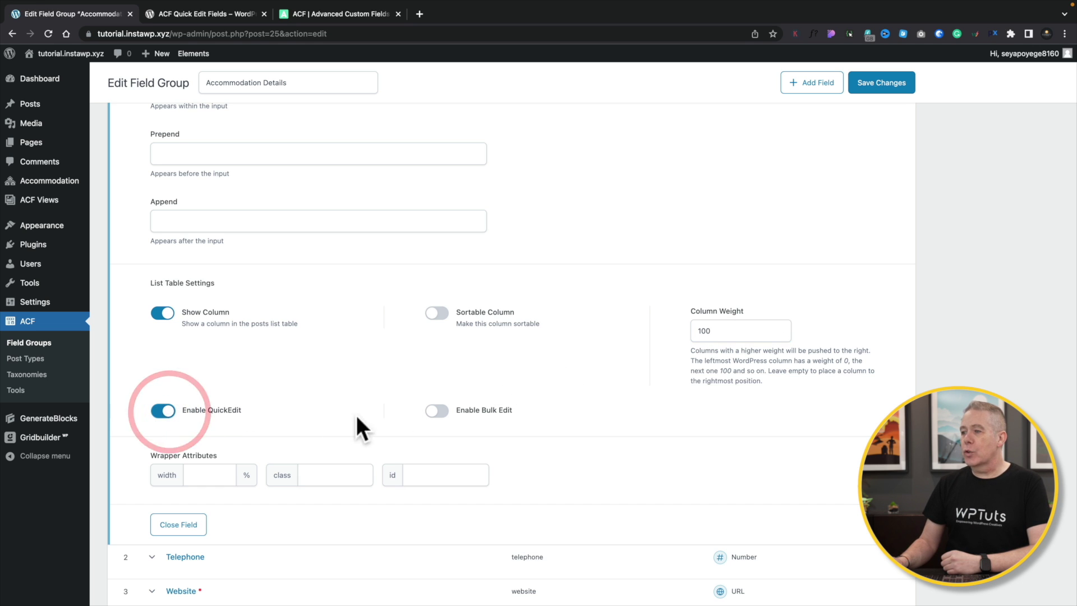
click(445, 413)
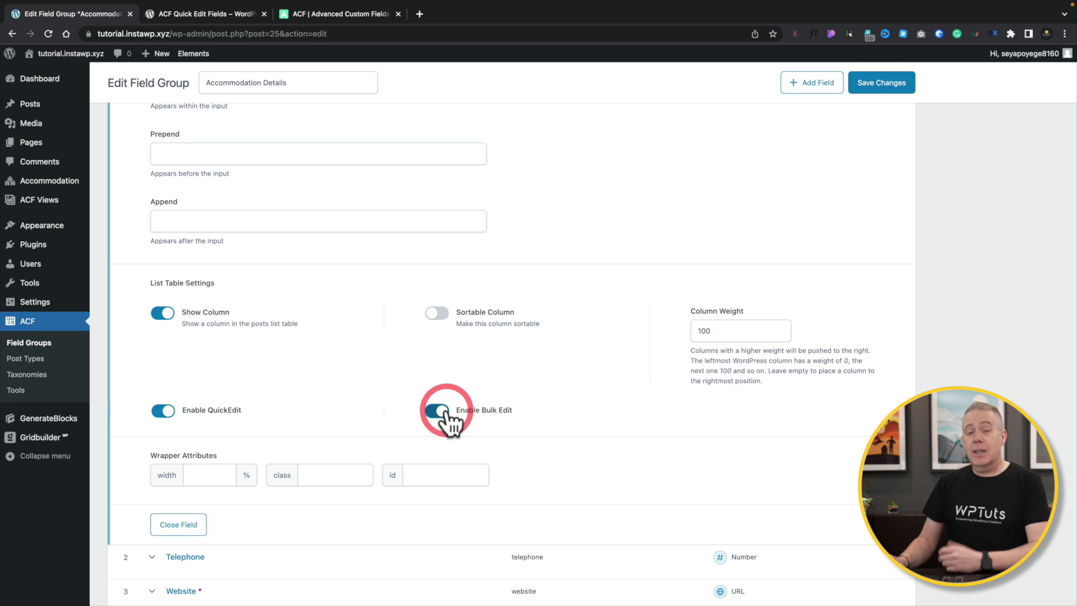
click(895, 84)
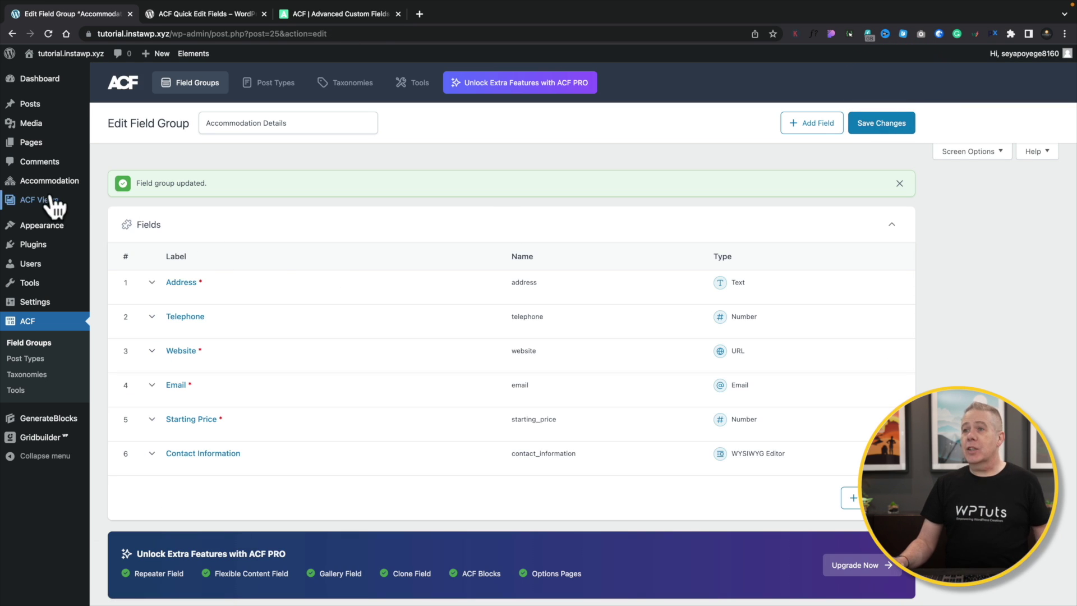
Step: Open the All Accommodation list in a new tab
mouse_move(68, 180)
super+click(120, 183)
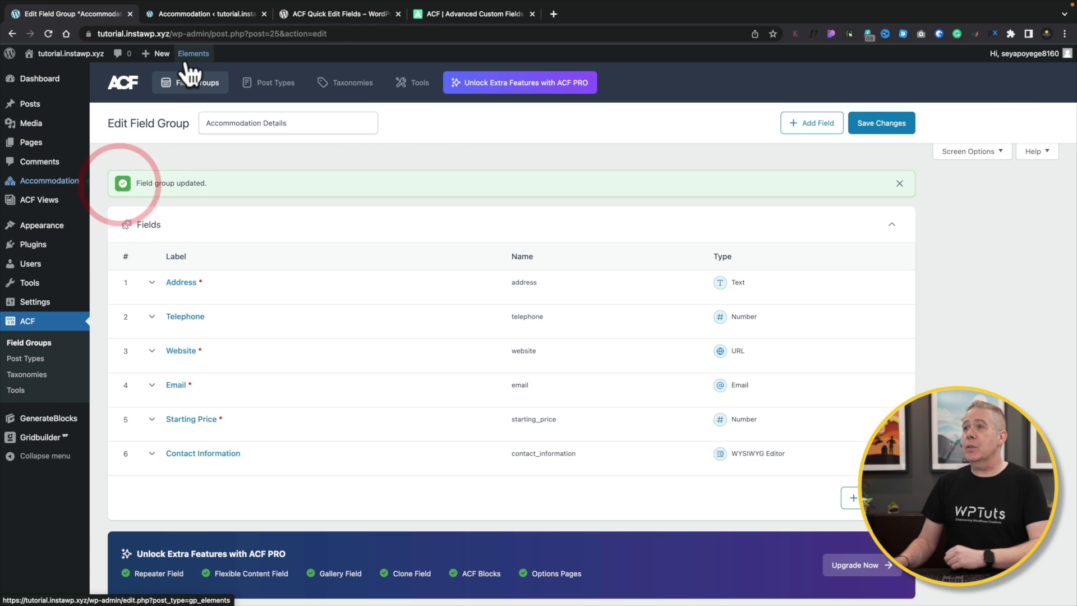
click(205, 13)
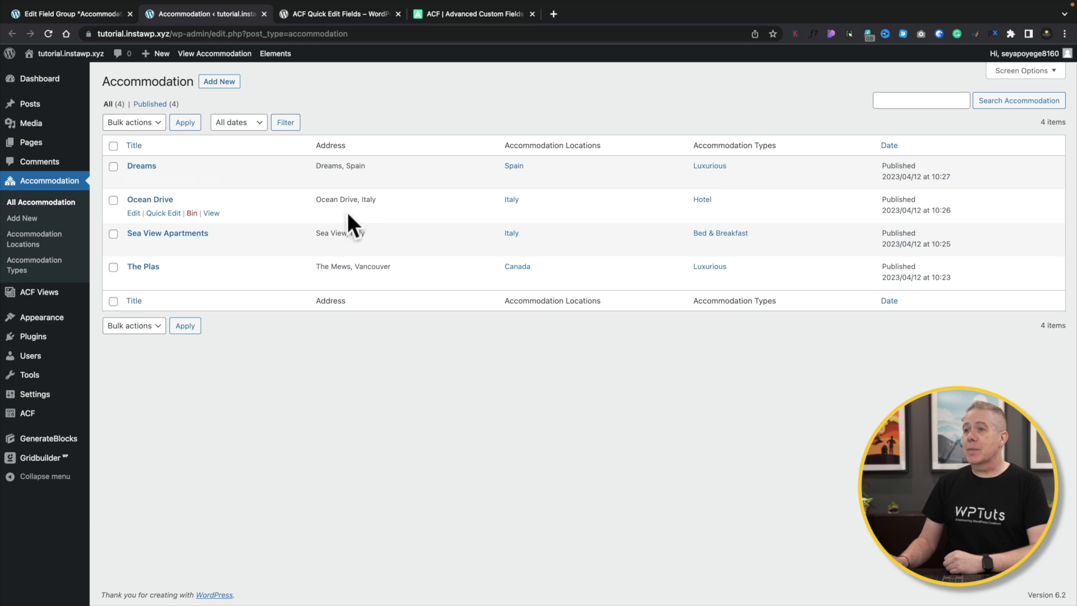
Step: Quick edit Dreams to check its Address value 'Dreams, Spain', then cancel
mouse_move(160, 181)
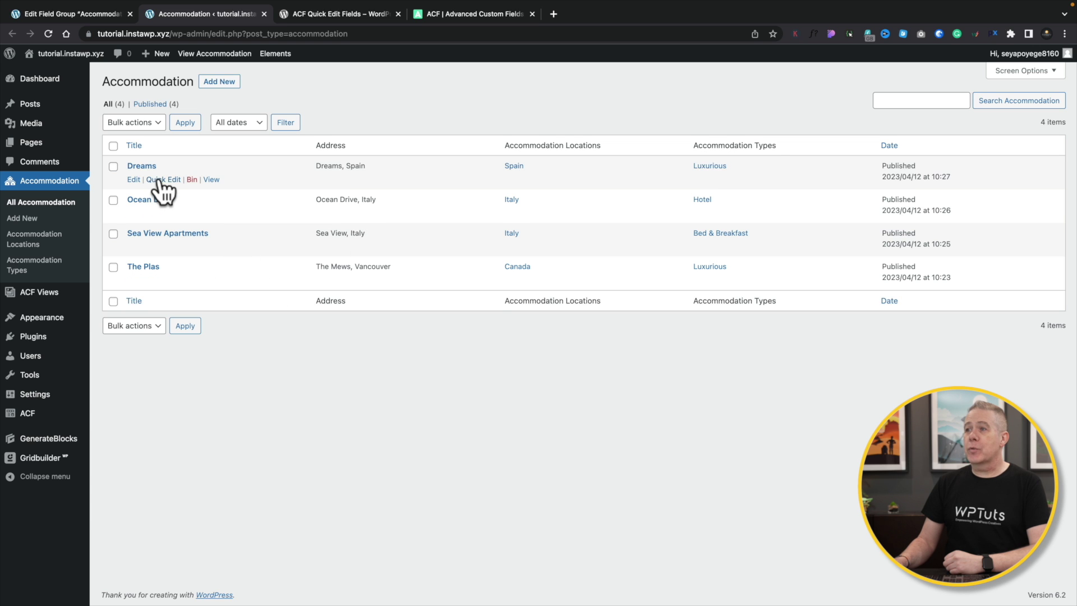
click(163, 179)
scroll(176, 442, down, 1)
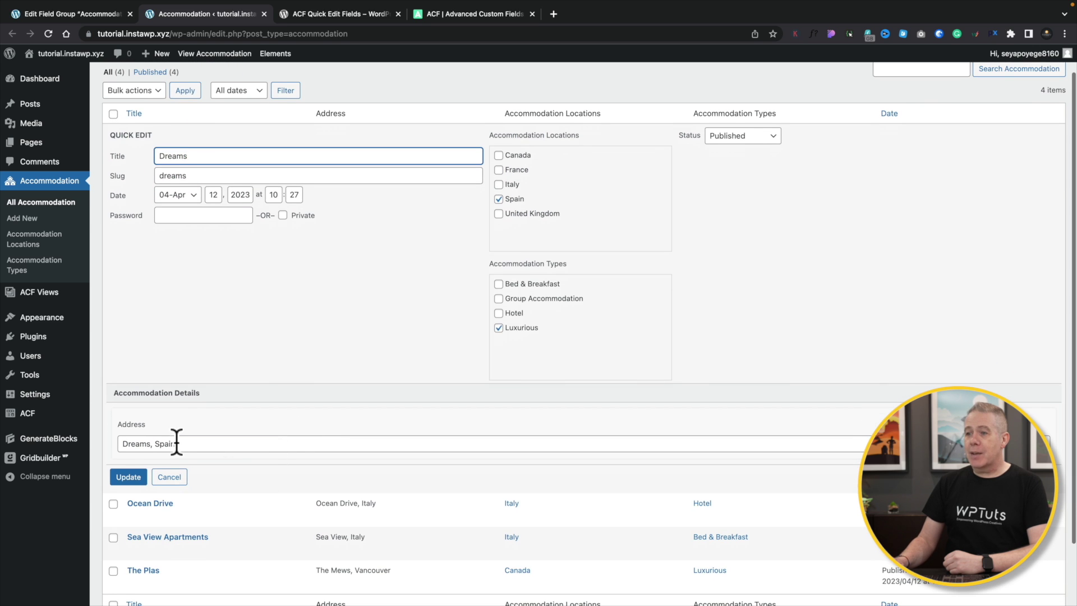
click(179, 443)
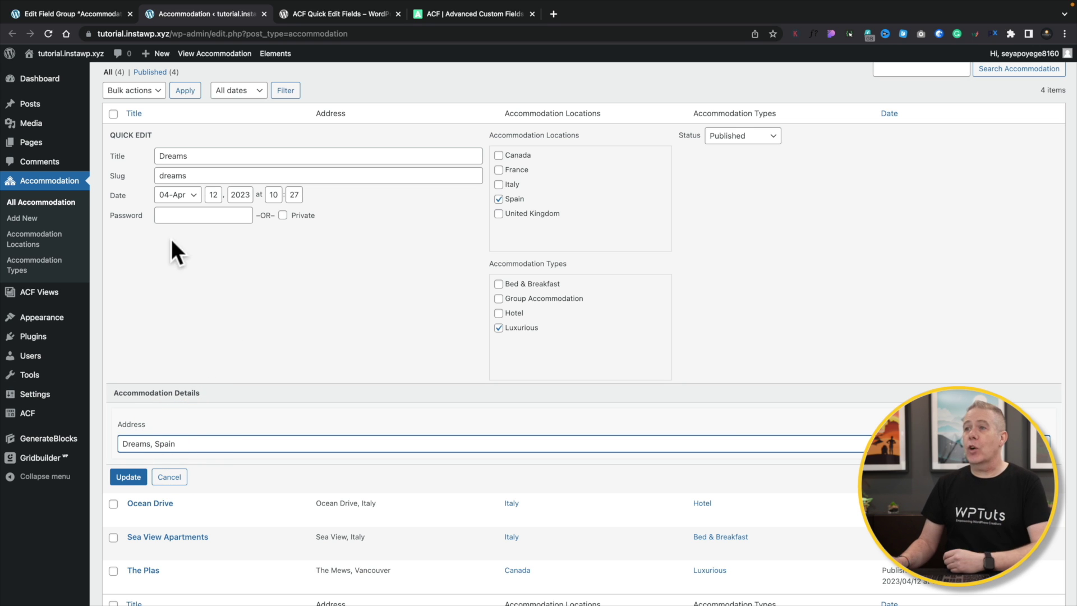
click(164, 478)
Step: Select Dreams, Ocean Drive and Sea View Apartments and apply the Edit bulk action
click(113, 167)
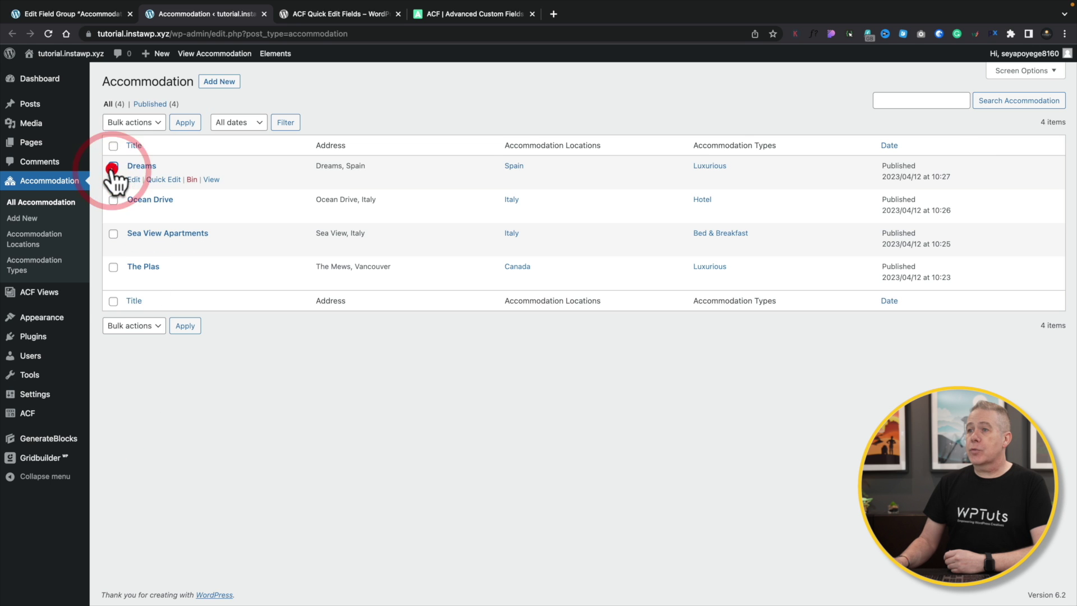
click(112, 200)
click(113, 233)
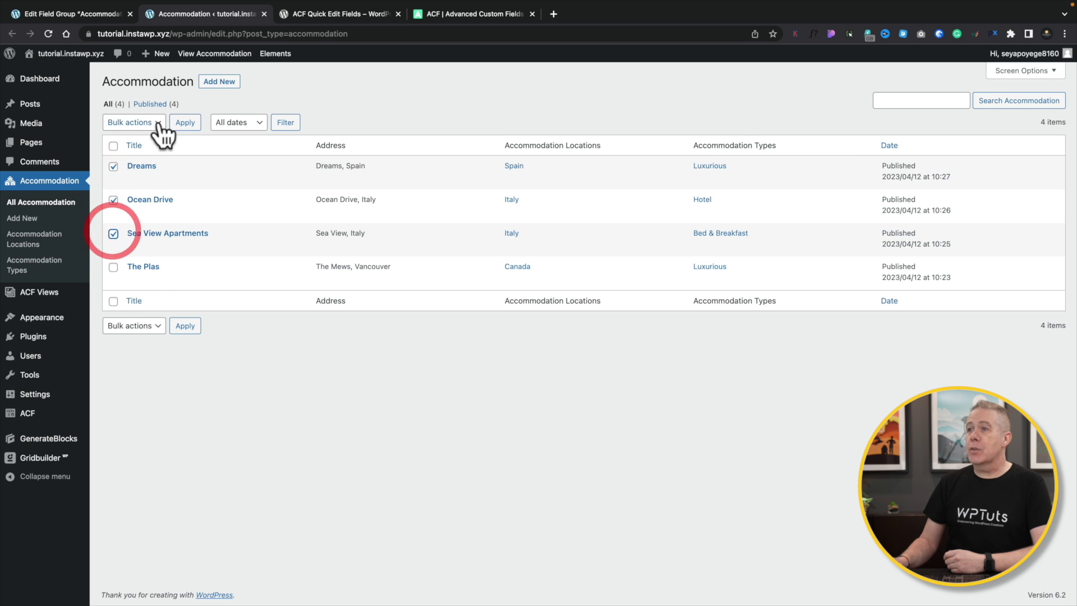
click(161, 122)
click(159, 124)
click(157, 125)
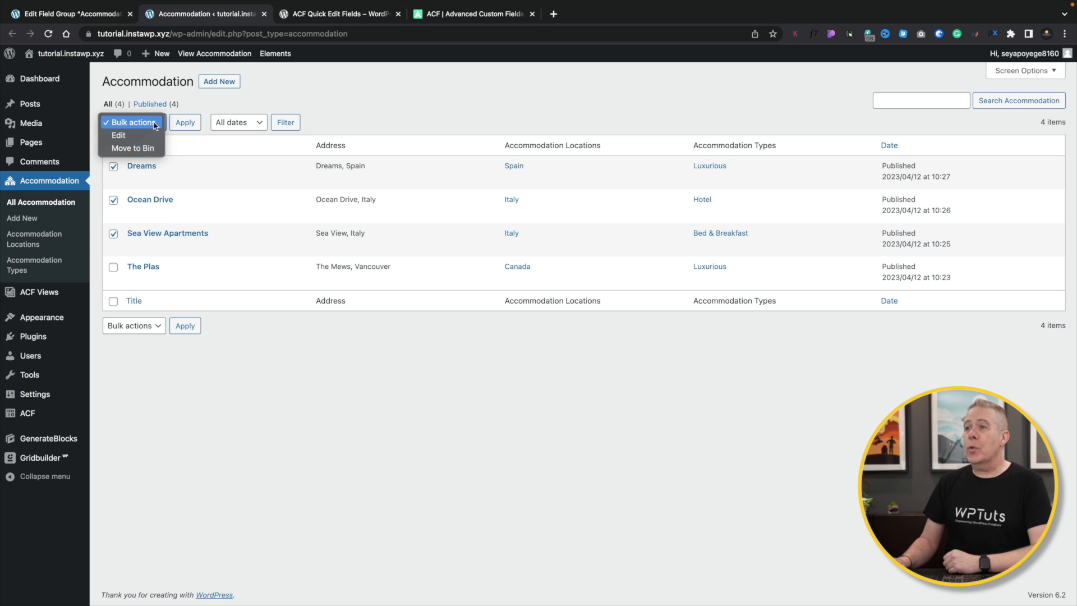
click(142, 134)
click(184, 123)
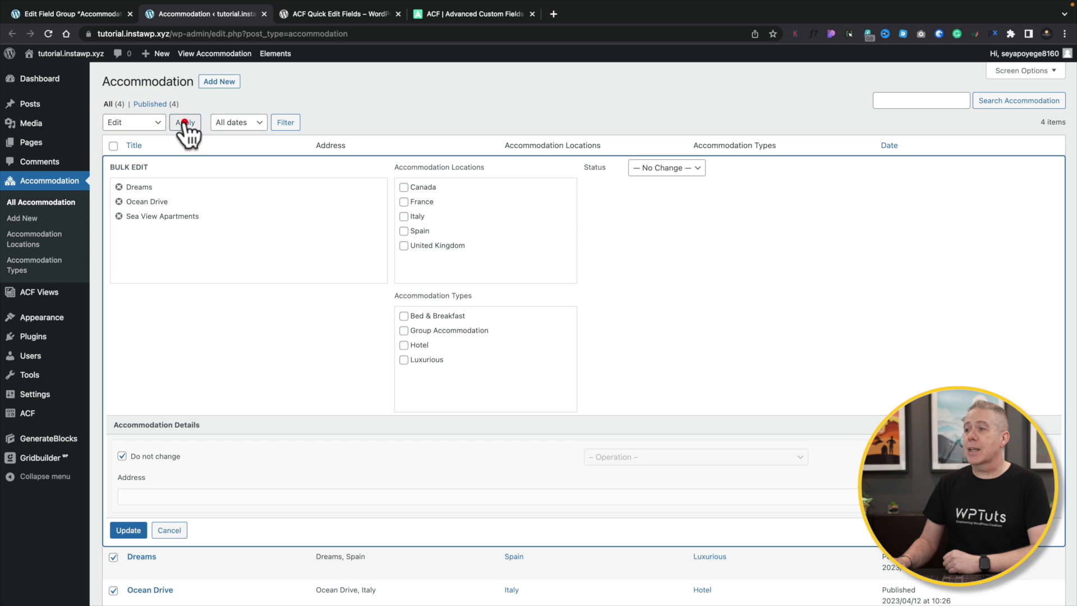
Step: Untick Do not change for Address and reveal its Prepend/Append operation choices
scroll(514, 300, down, 3)
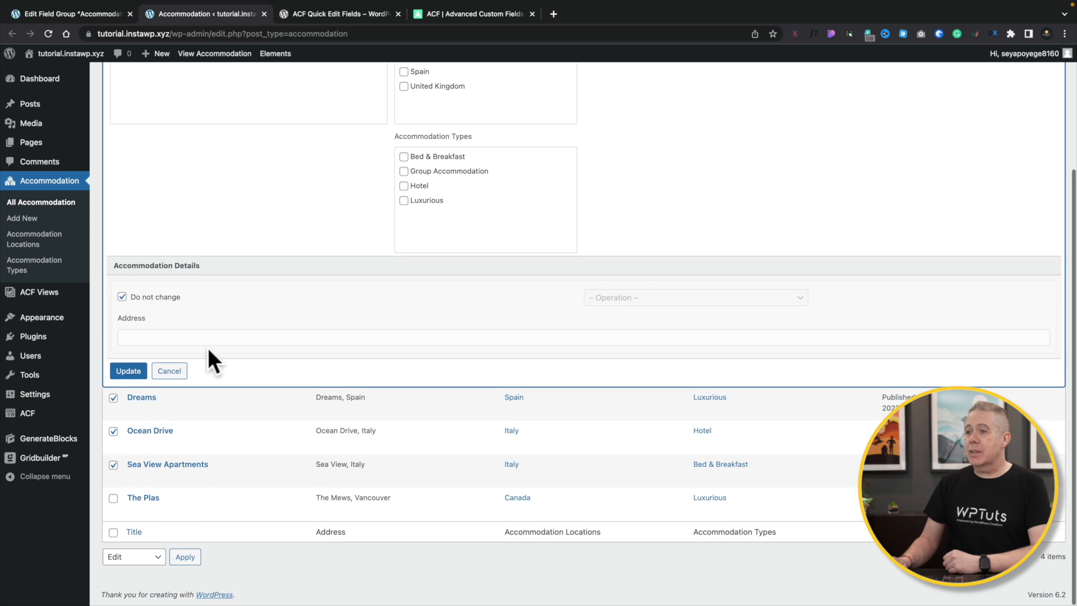
click(151, 298)
click(648, 298)
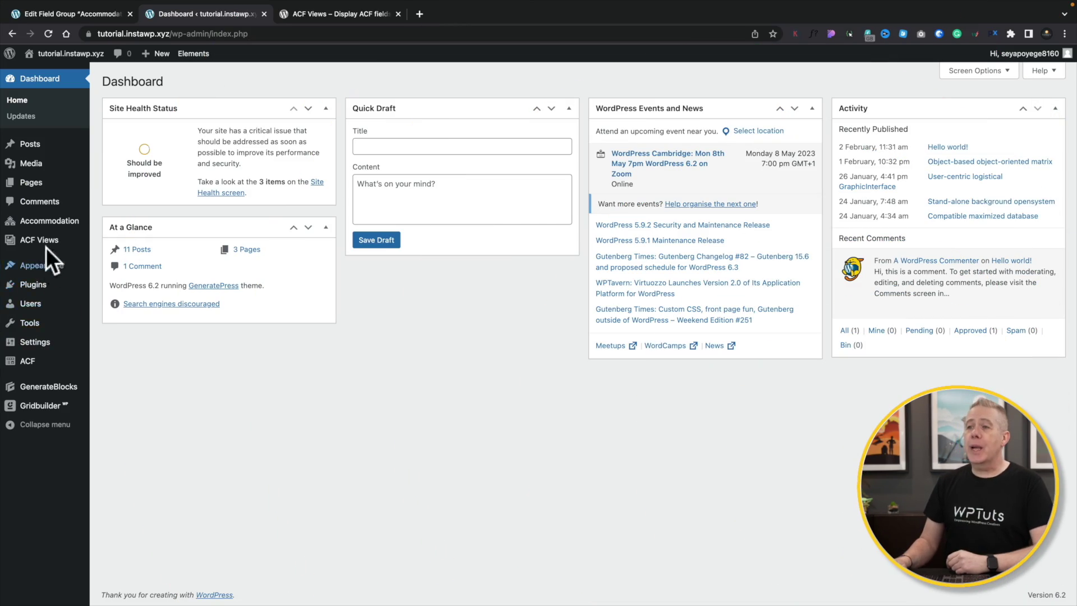
Step: Go to ACF Views in the sidebar to list the views, including Test View
mouse_move(47, 247)
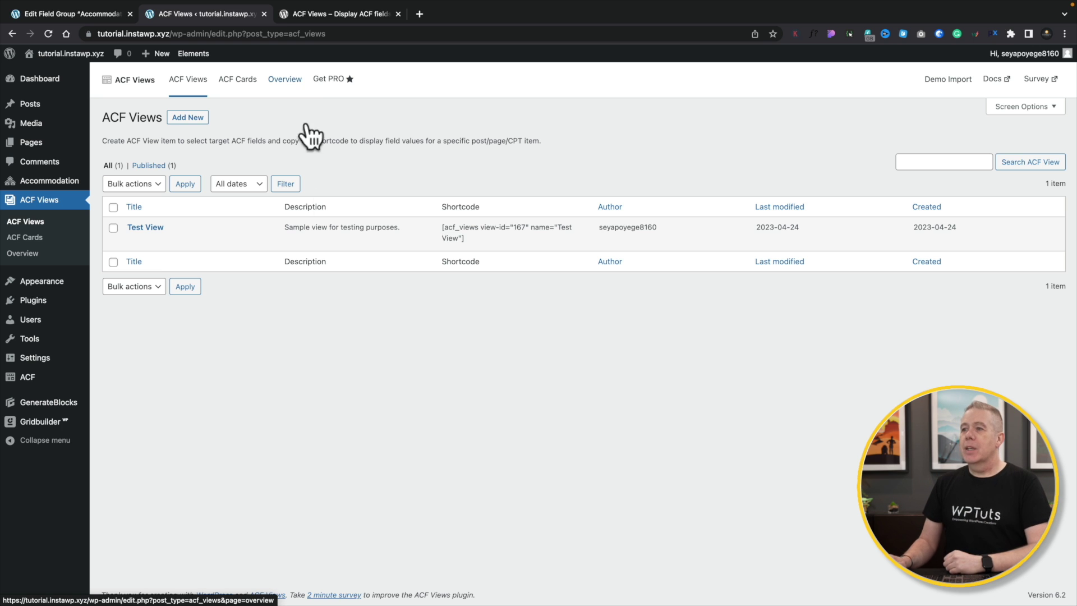
Step: Edit Test View and scroll to its Telephone field from Accommodation Details
mouse_move(154, 248)
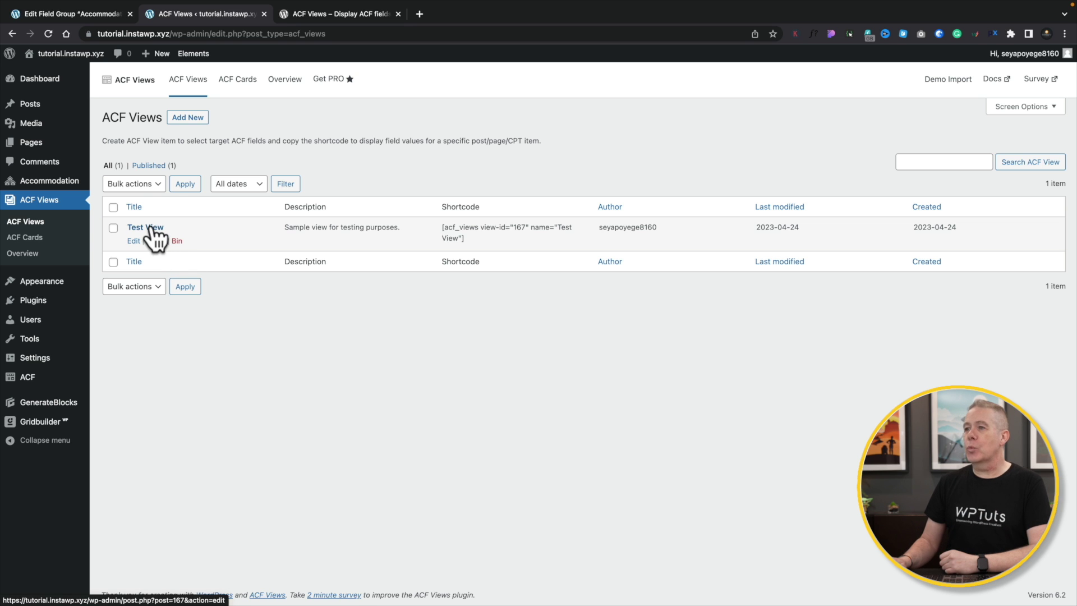
click(151, 228)
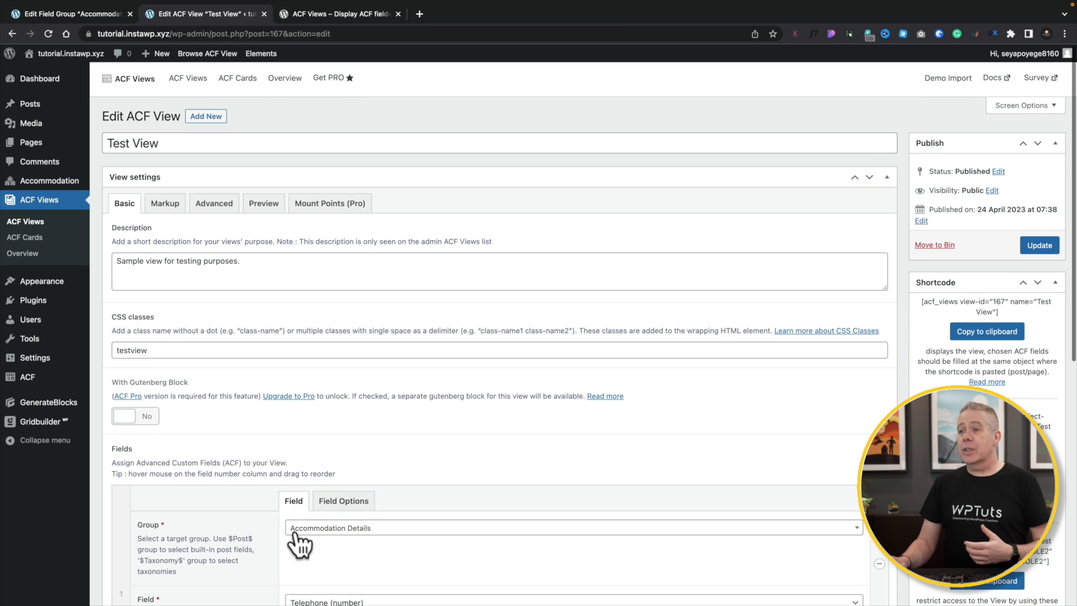
scroll(264, 452, down, 1)
scroll(252, 419, down, 1)
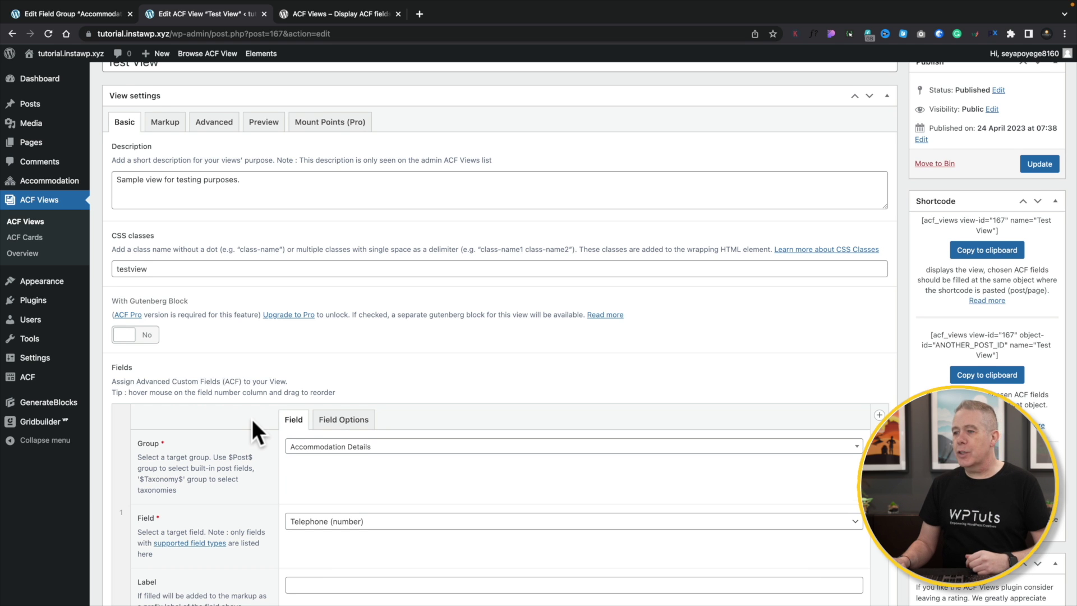
scroll(251, 419, down, 5)
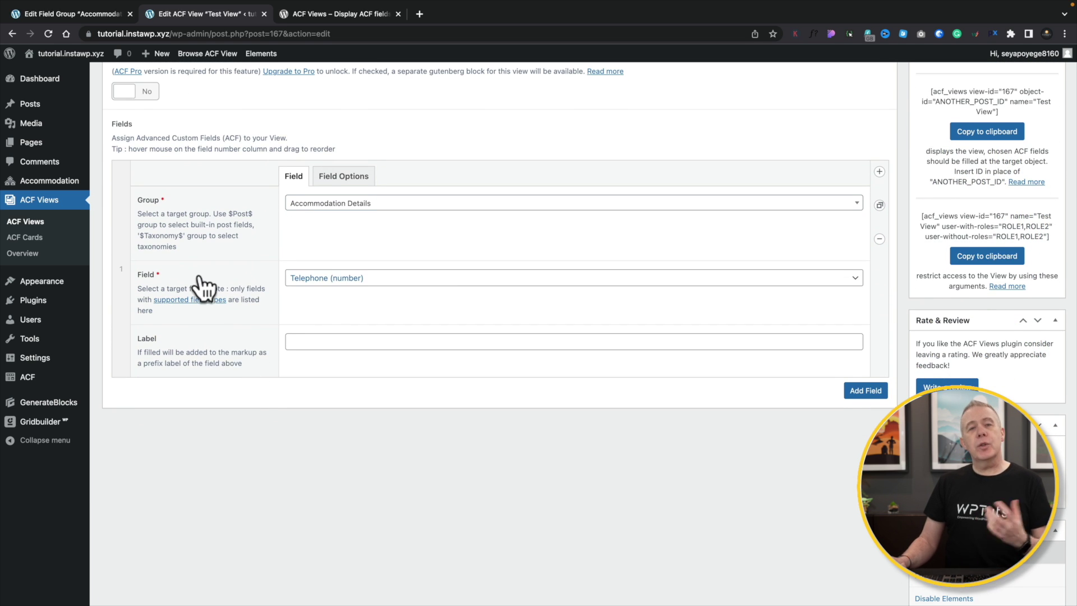
click(435, 209)
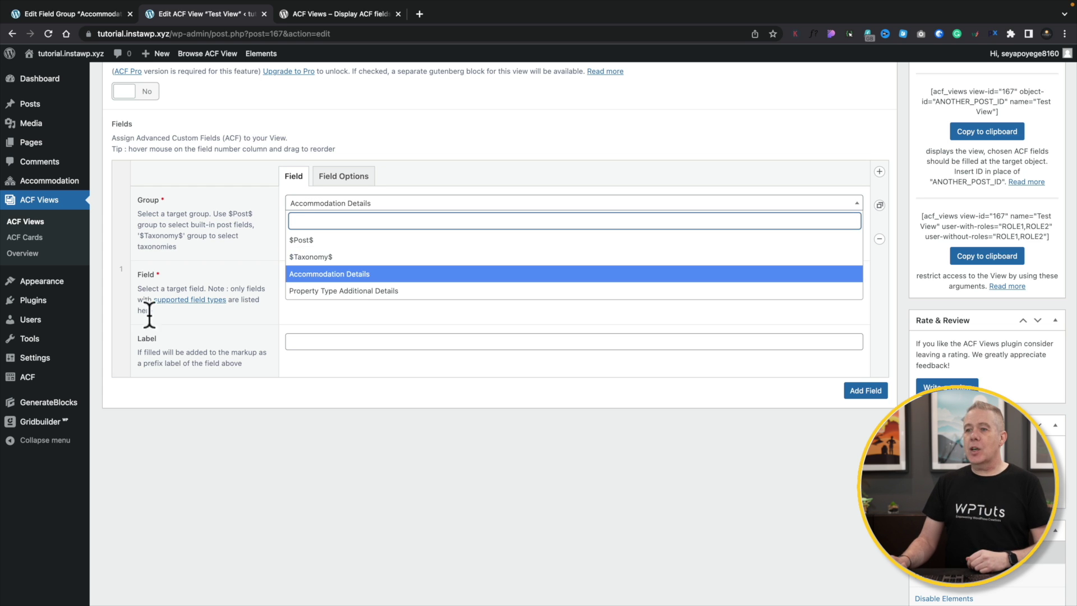
Step: Briefly check the ACF field groups list in a new tab, then return to the view
mouse_move(35, 378)
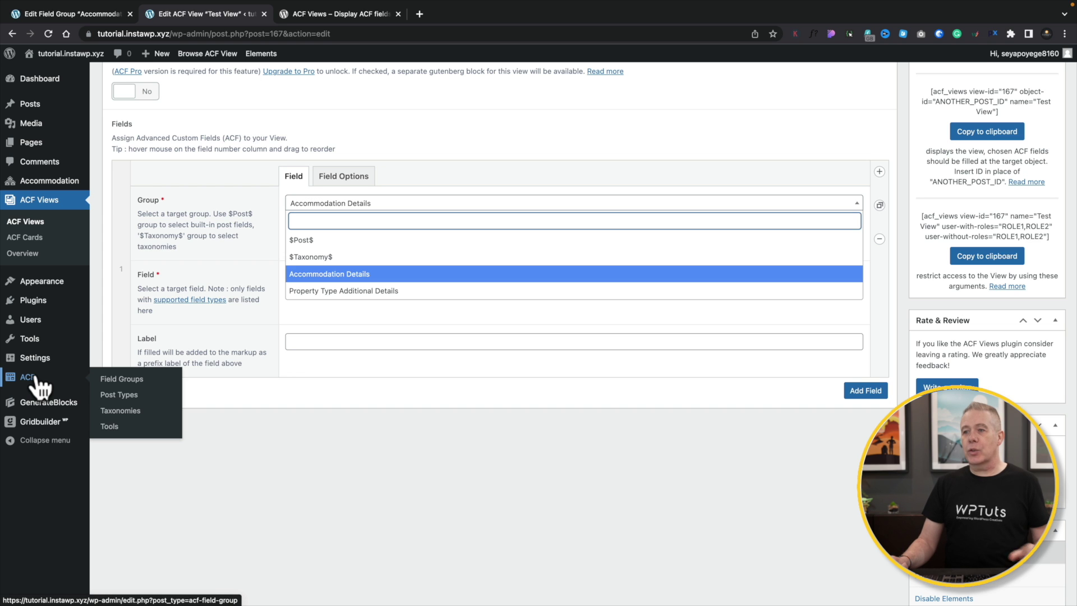
super+click(113, 378)
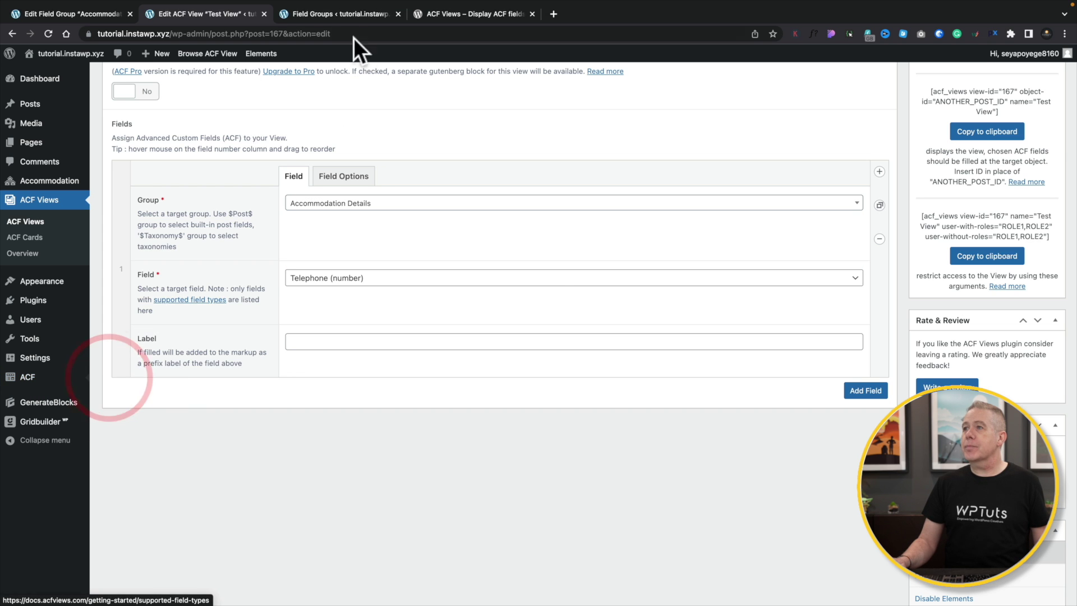
click(345, 12)
mouse_move(193, 253)
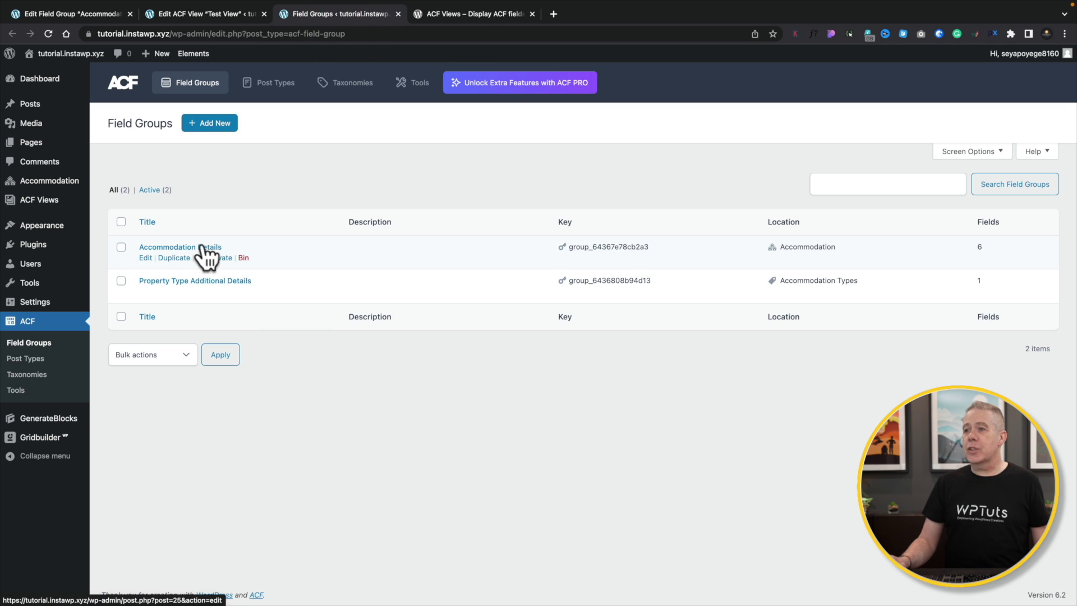
mouse_move(167, 290)
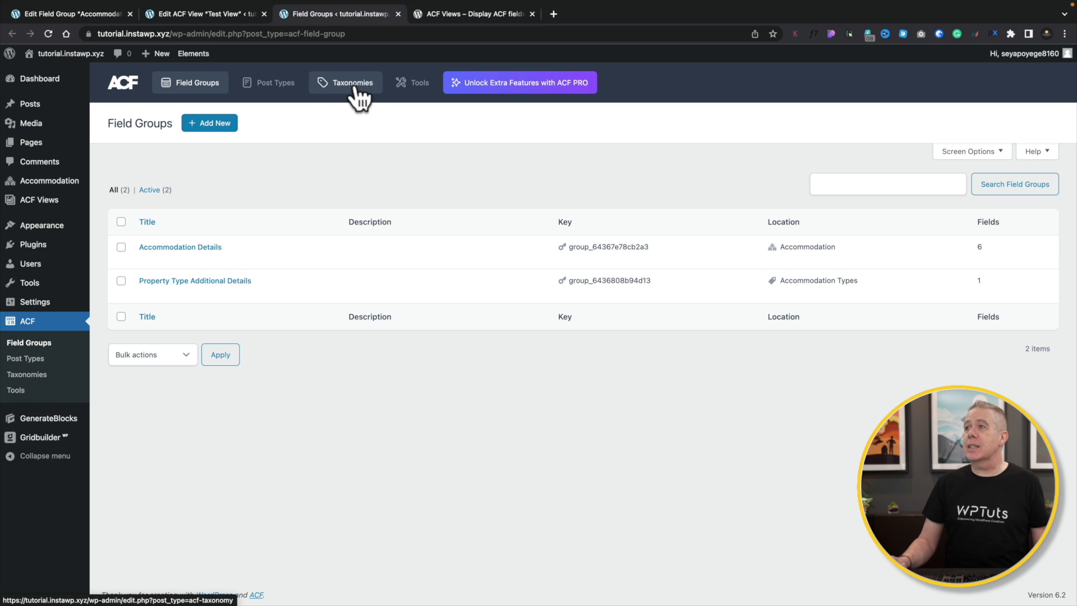
click(398, 13)
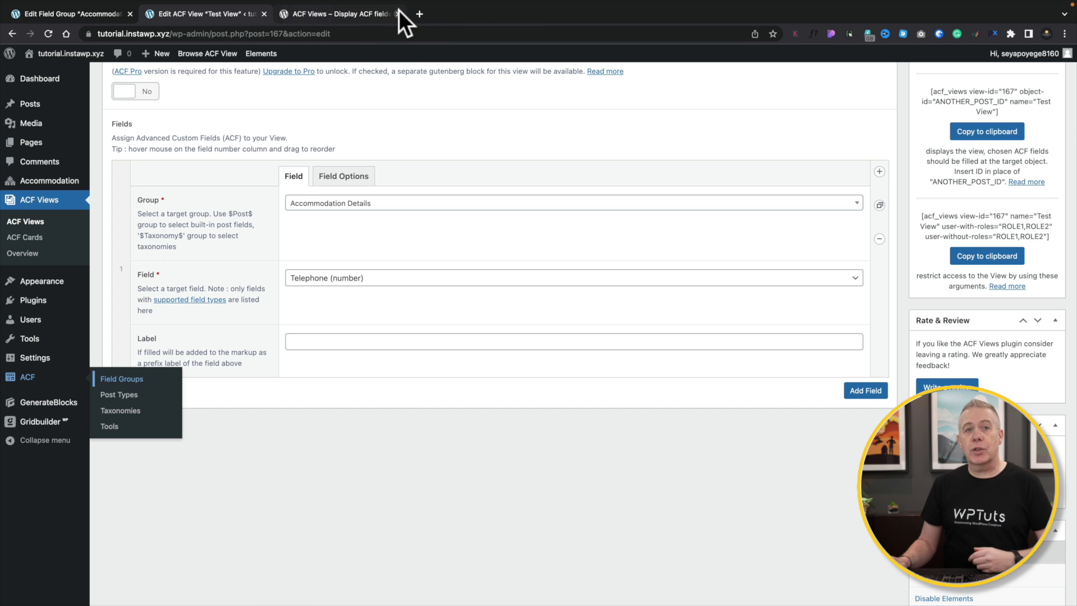
click(312, 234)
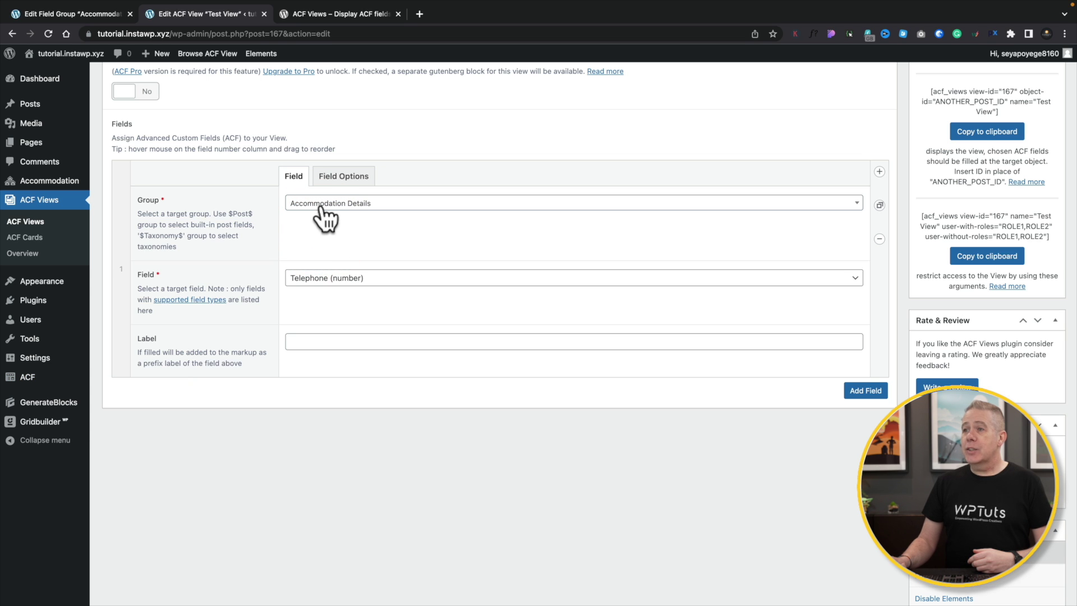
Step: Keep Telephone as the first field, leave Show When Empty off, and add a second field row
click(311, 275)
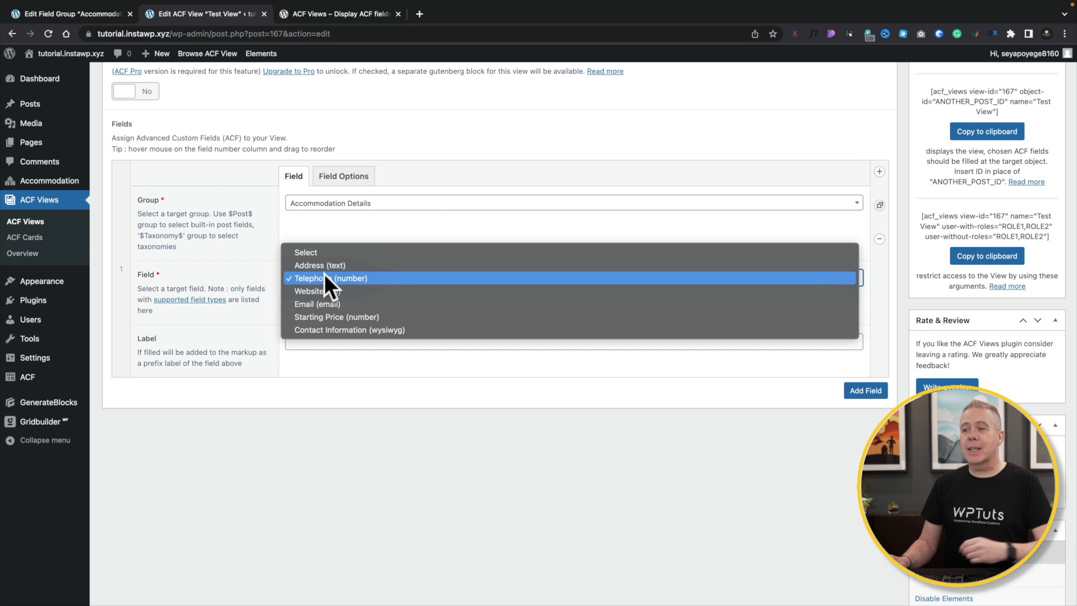
click(325, 276)
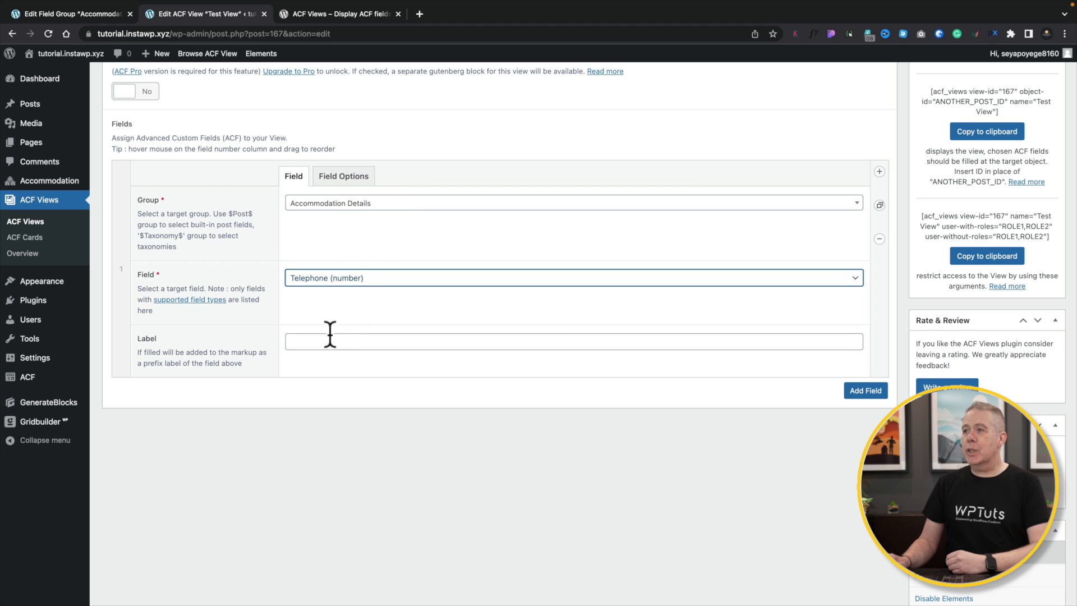
click(345, 185)
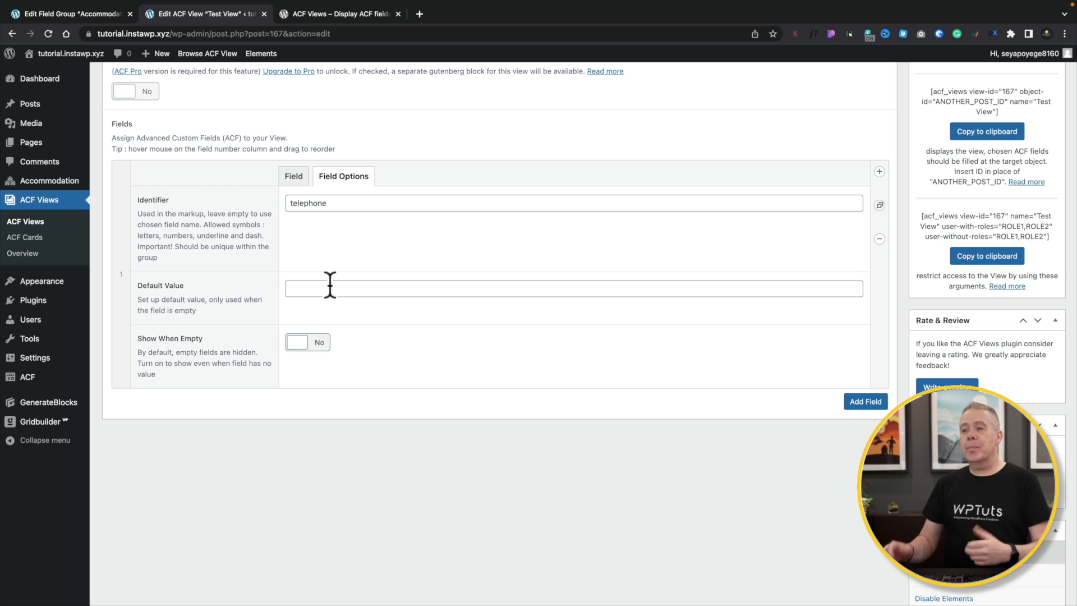
click(319, 348)
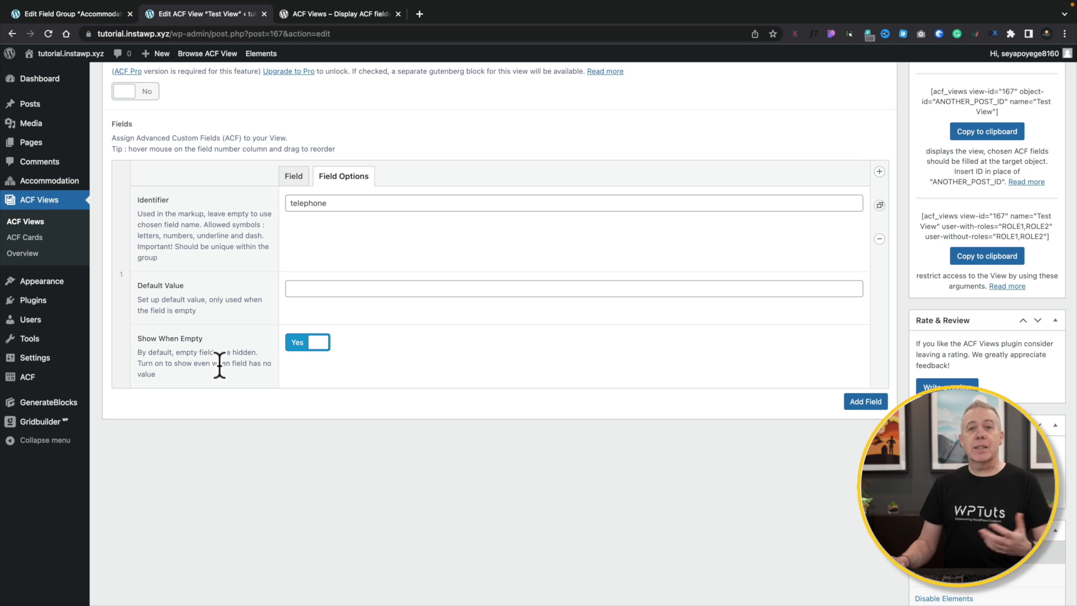
click(289, 345)
scroll(416, 337, up, 2)
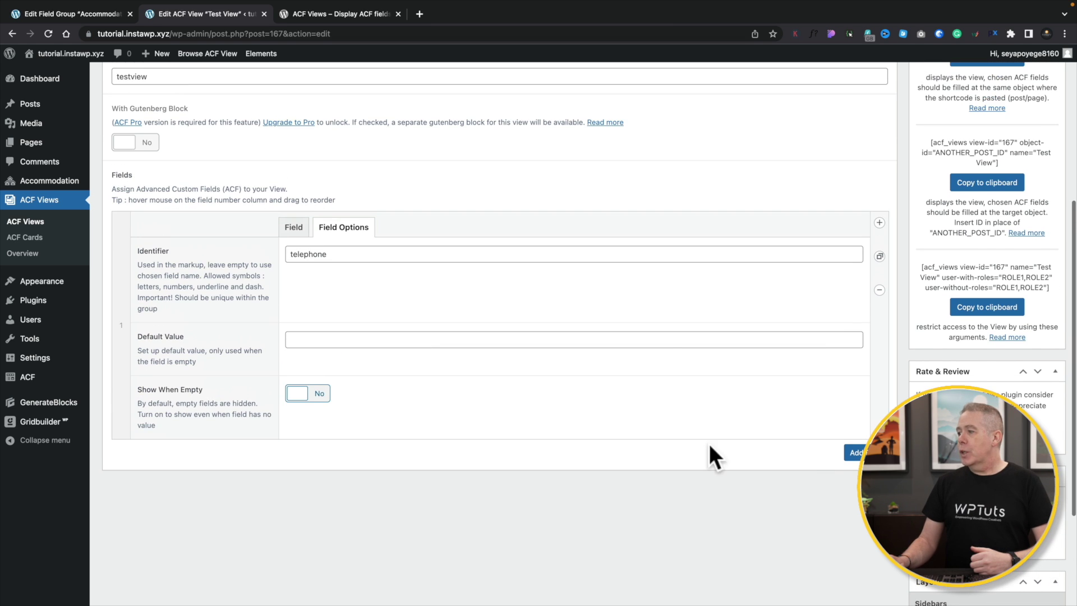
click(855, 452)
Step: Set the second field to Accommodation Details' Website (url) with identifier 'website'
scroll(662, 469, down, 1)
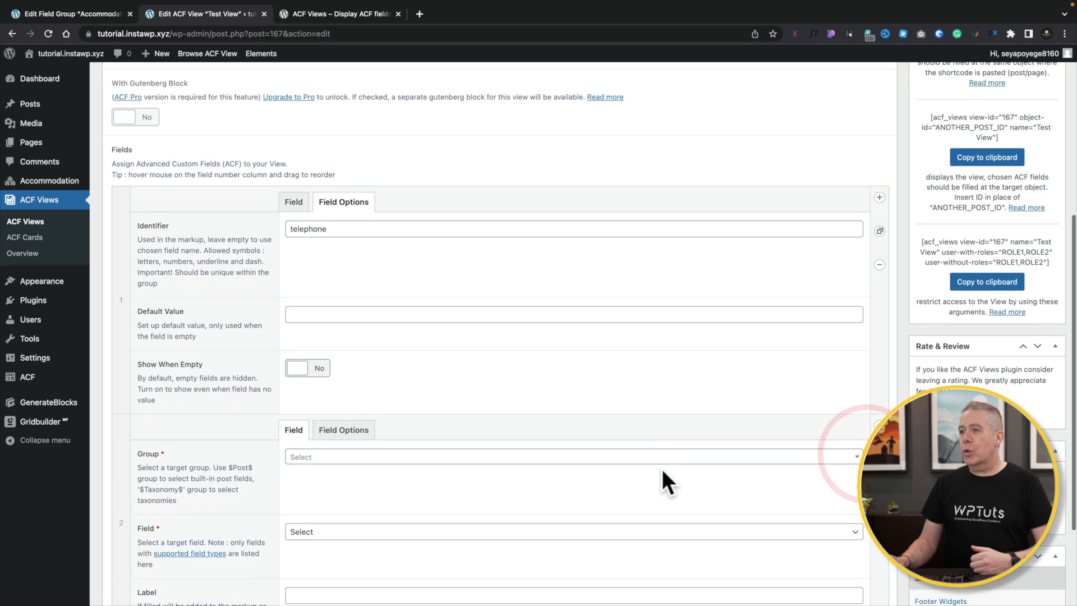
scroll(662, 468, down, 4)
click(348, 347)
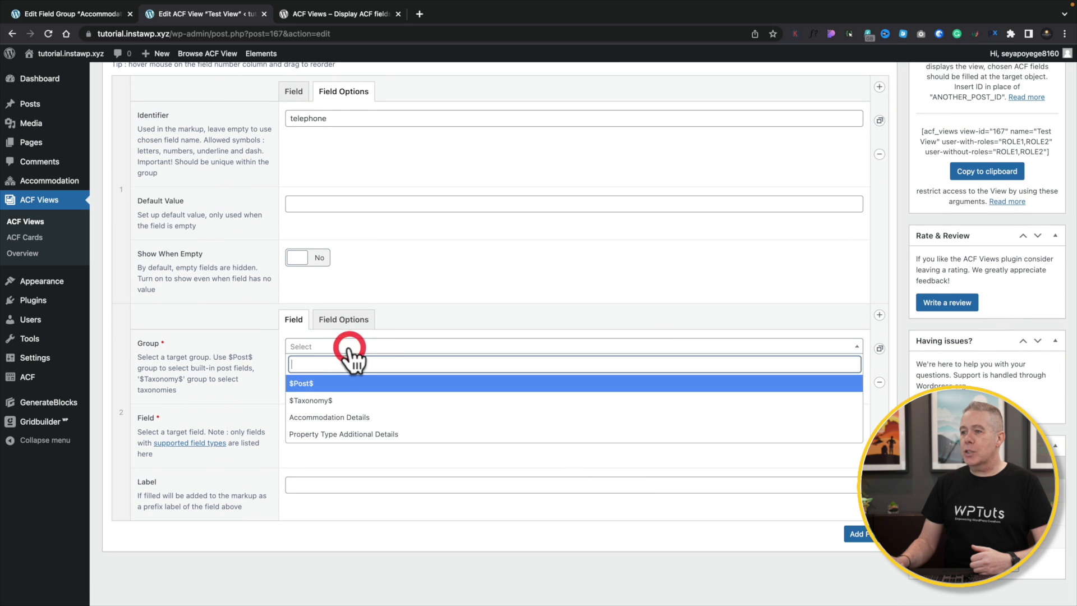
click(339, 417)
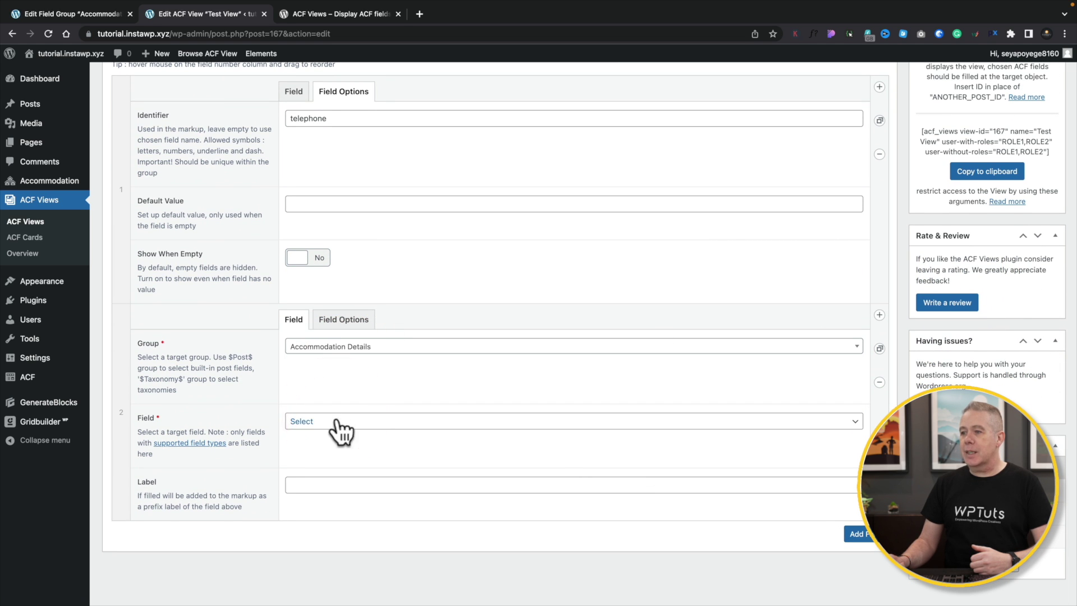
click(338, 422)
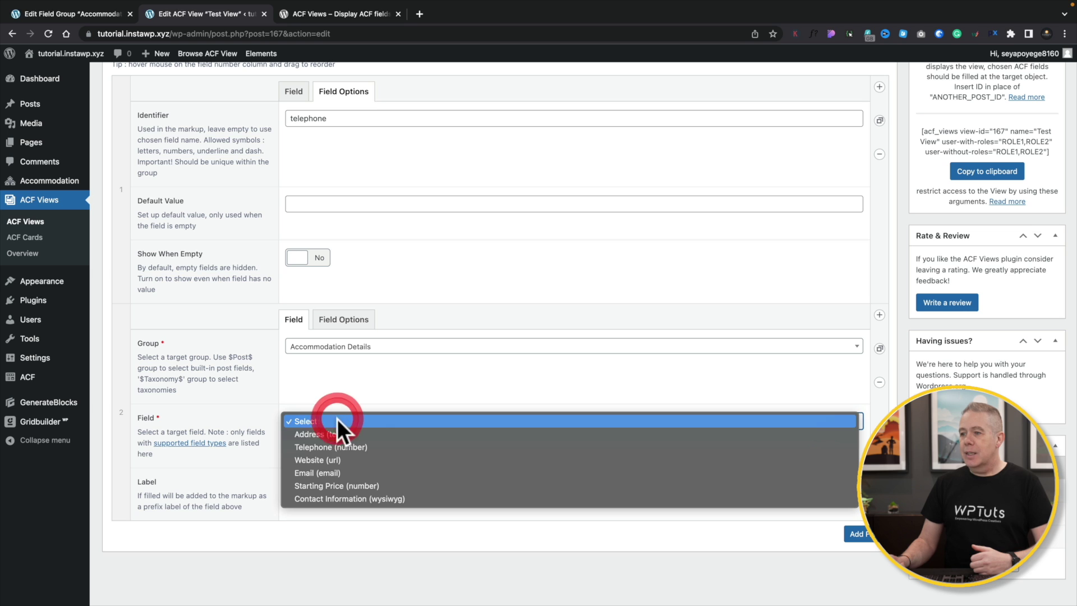
click(332, 460)
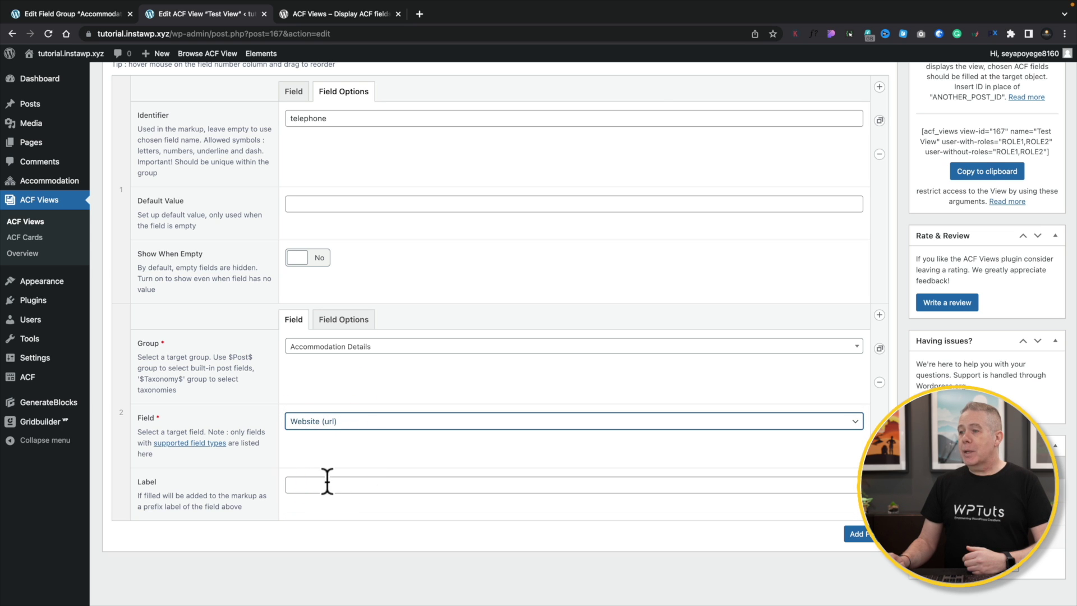
click(343, 320)
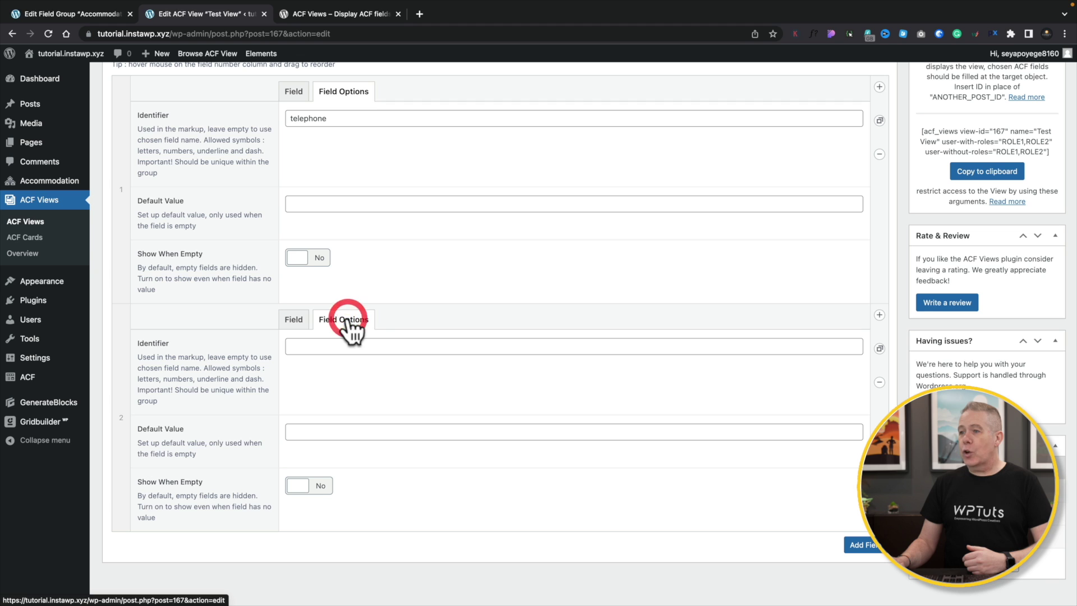
click(324, 346)
click(324, 346)
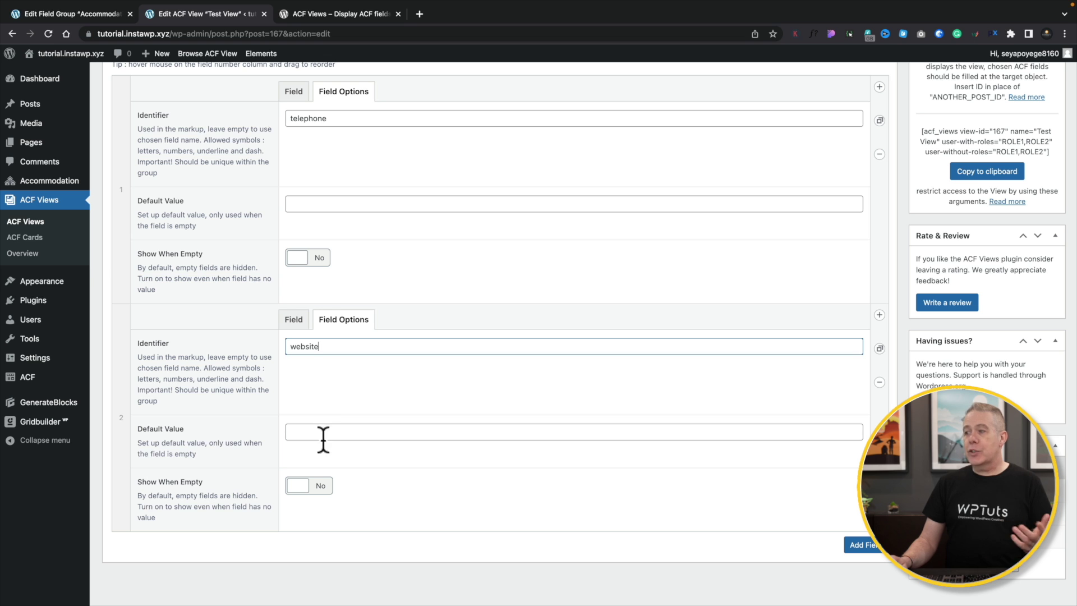
scroll(588, 376, up, 5)
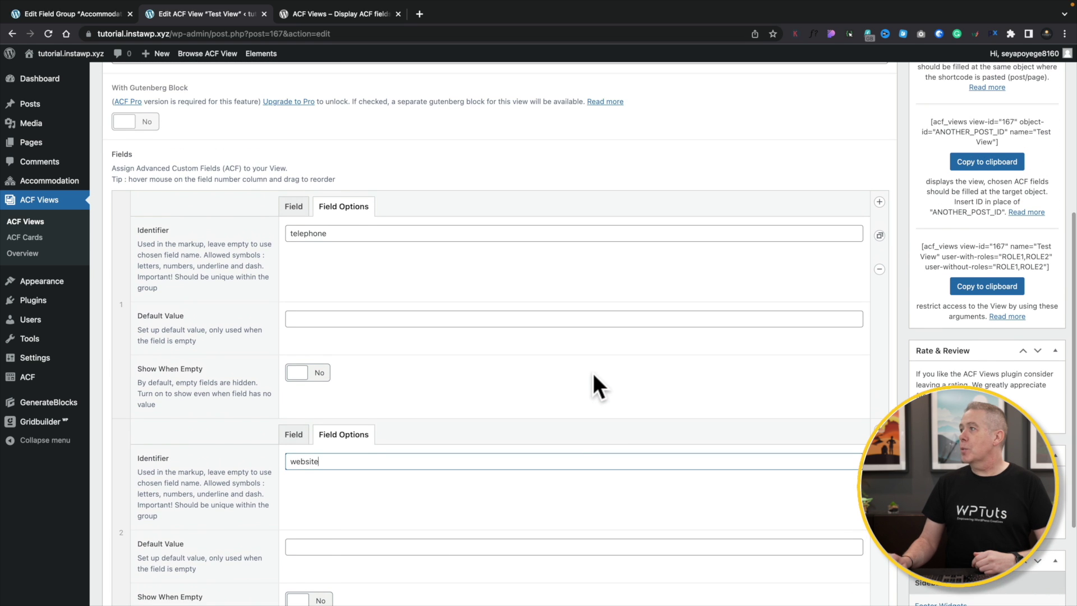
scroll(1029, 137, up, 2)
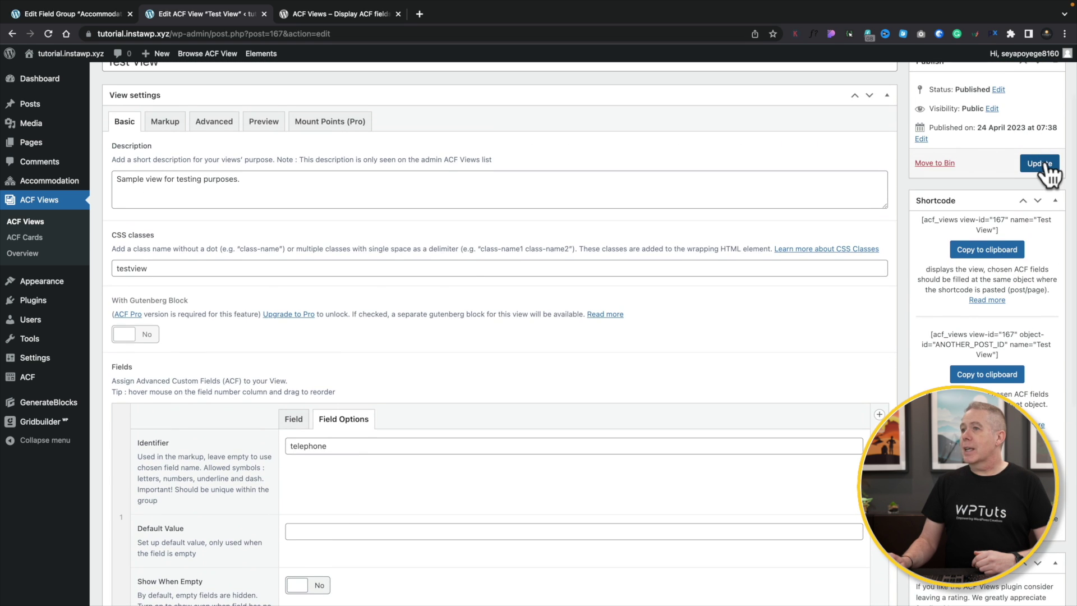
Step: Update Test View and review its Markup Preview with $telephone$ and $website$ wrappers
click(1040, 163)
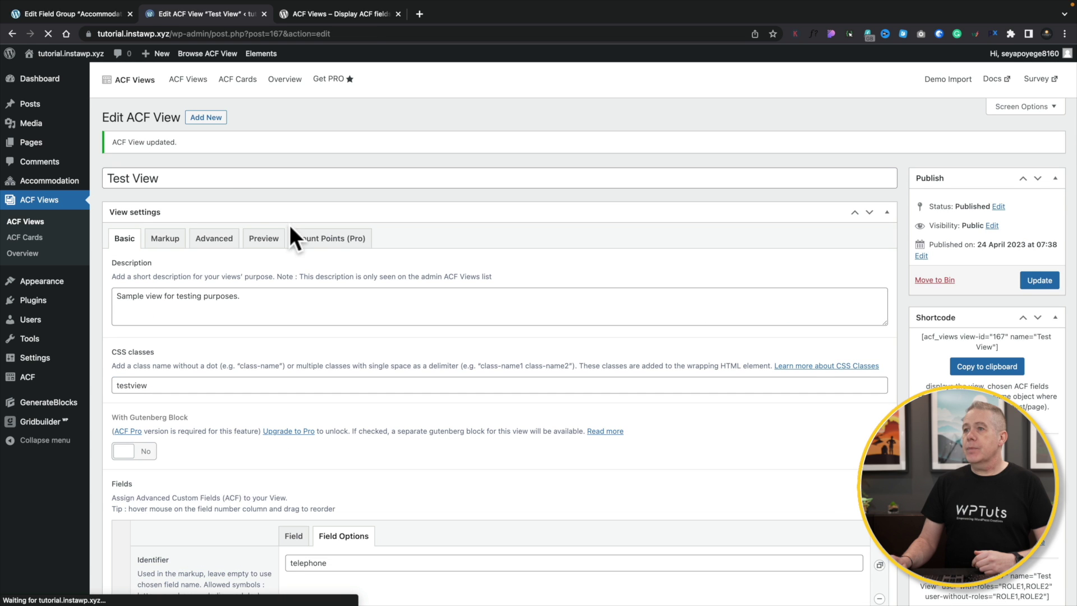
click(169, 243)
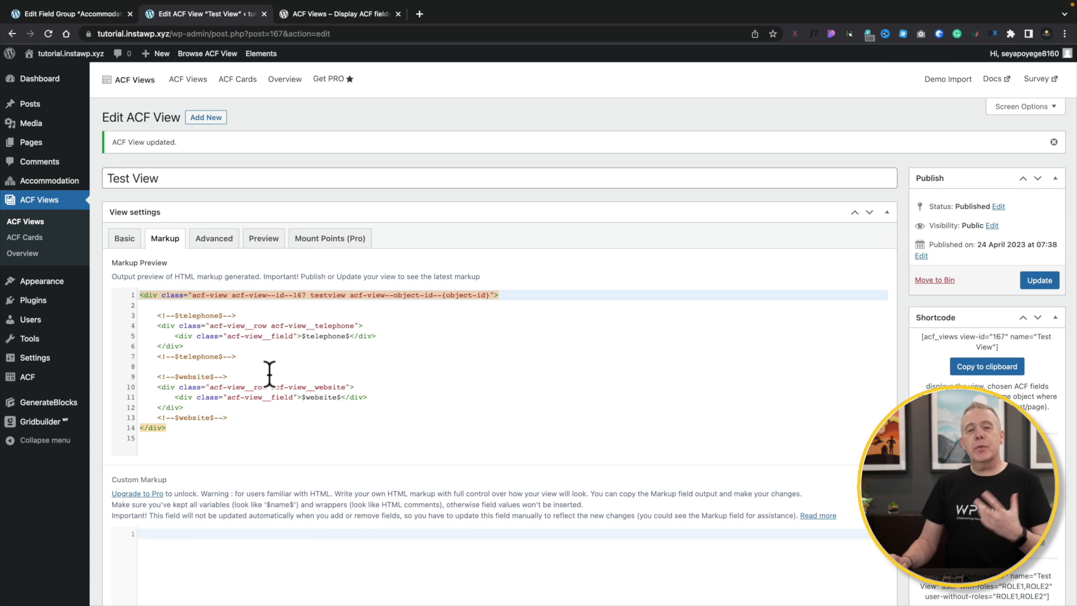
scroll(269, 373, down, 3)
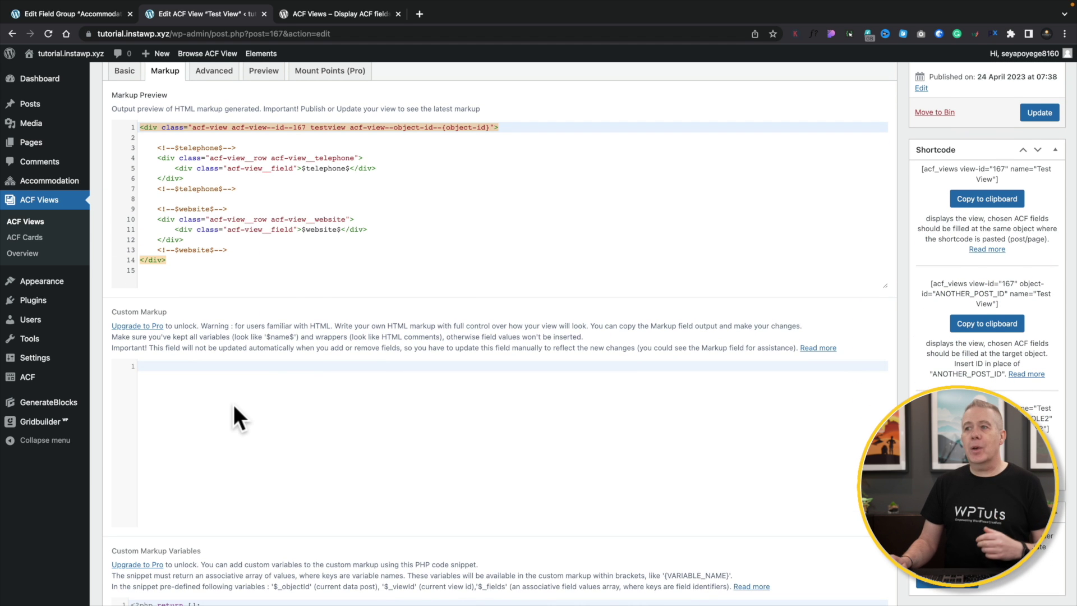
scroll(234, 408, up, 2)
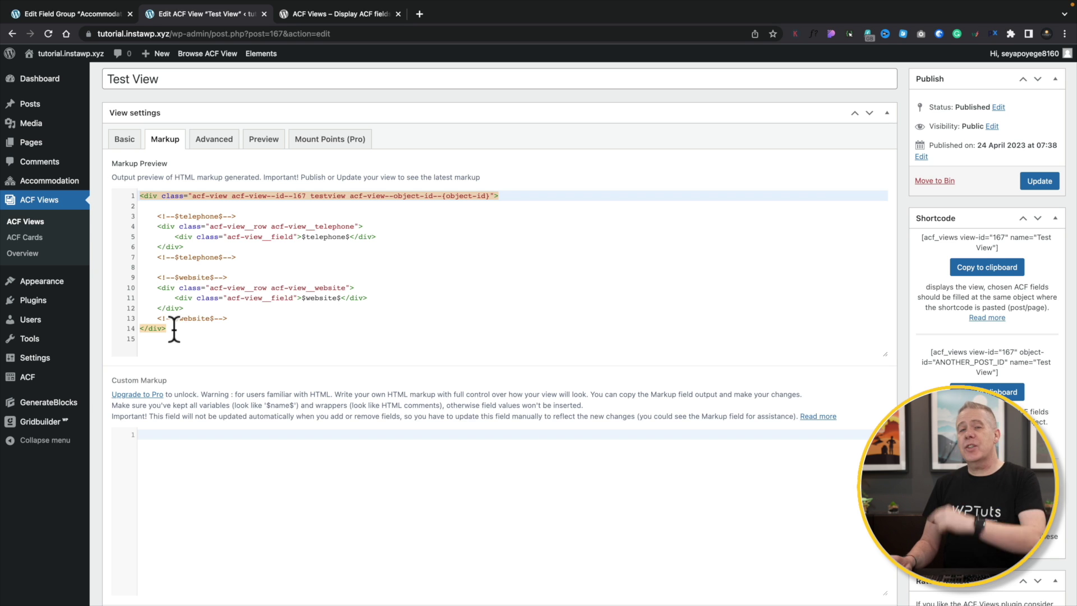
Step: Preview Test View with Sea View Apartments' values, switching between the CSS and HTML panes
click(212, 140)
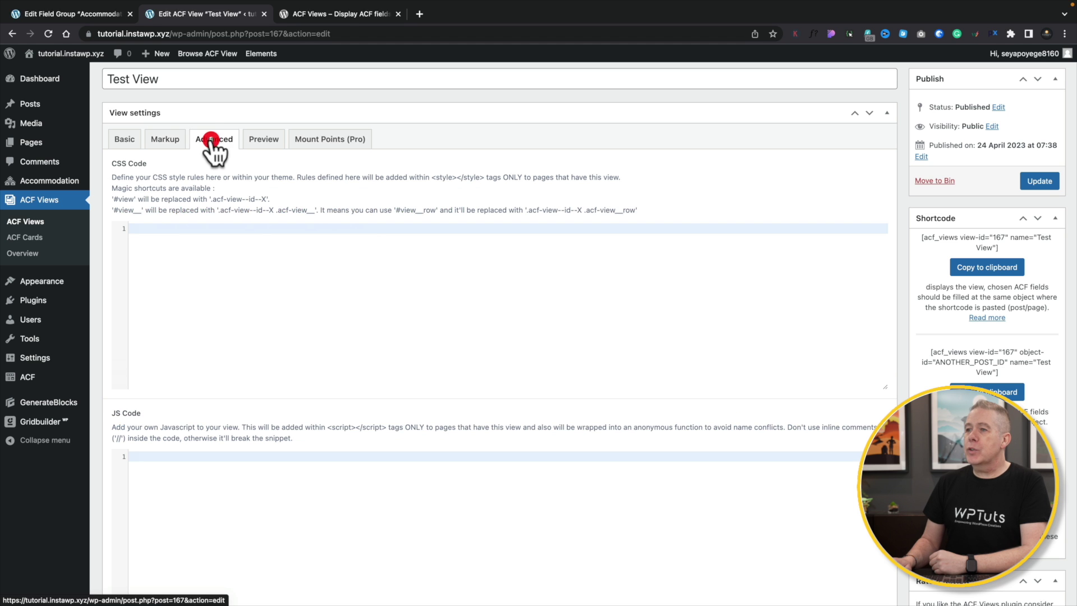
scroll(220, 203, down, 5)
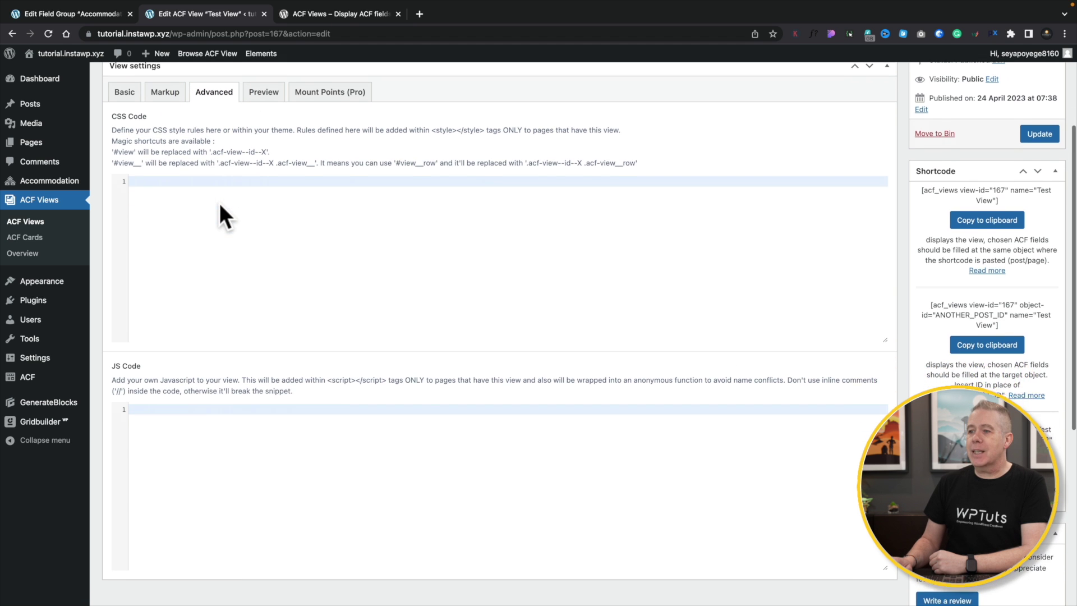
scroll(220, 204, up, 8)
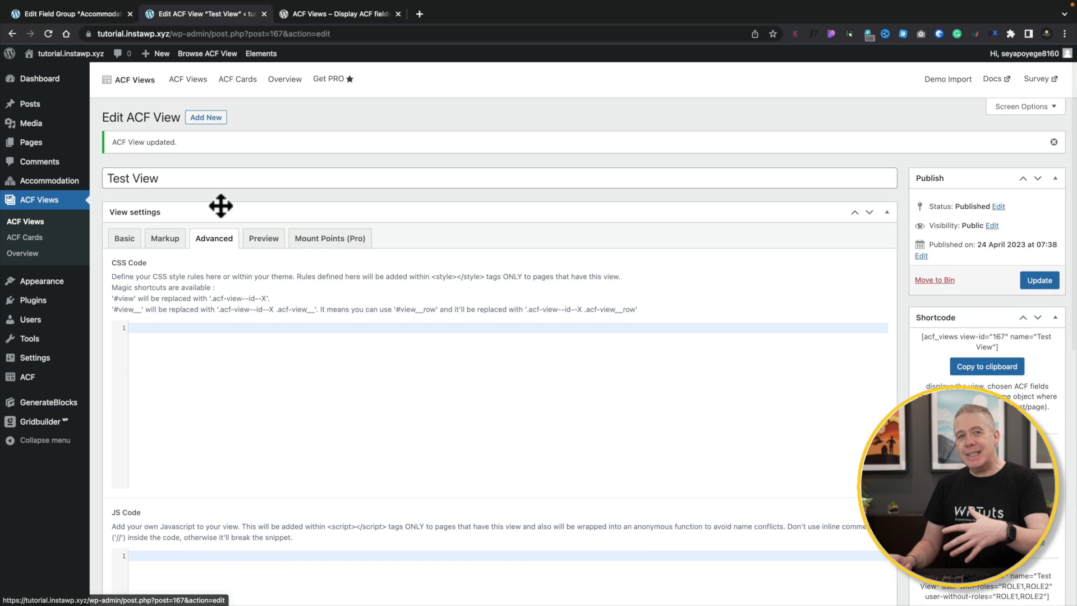
click(264, 238)
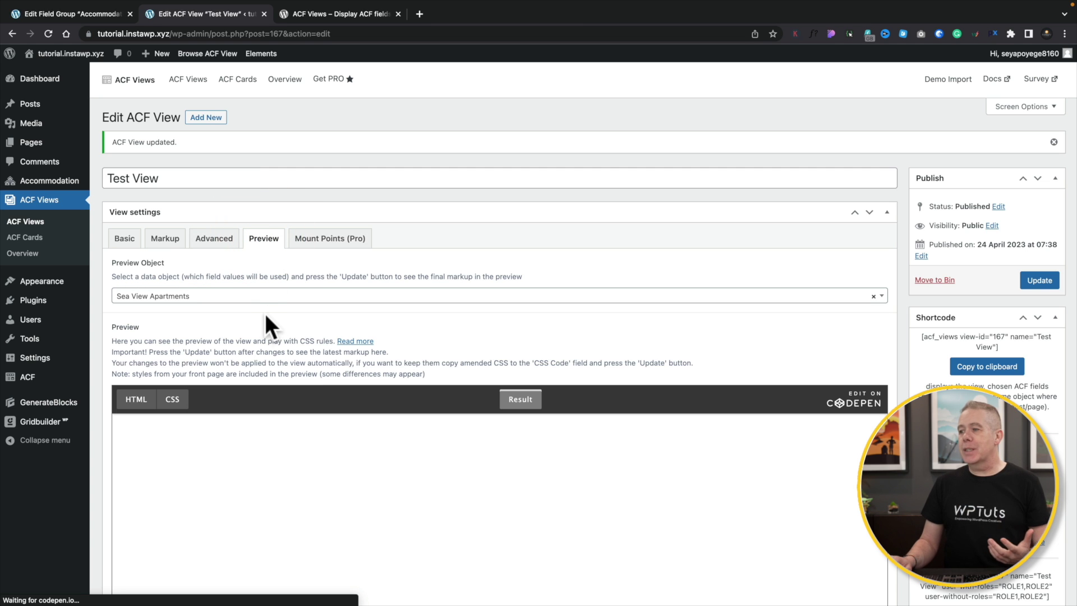
scroll(266, 317, down, 2)
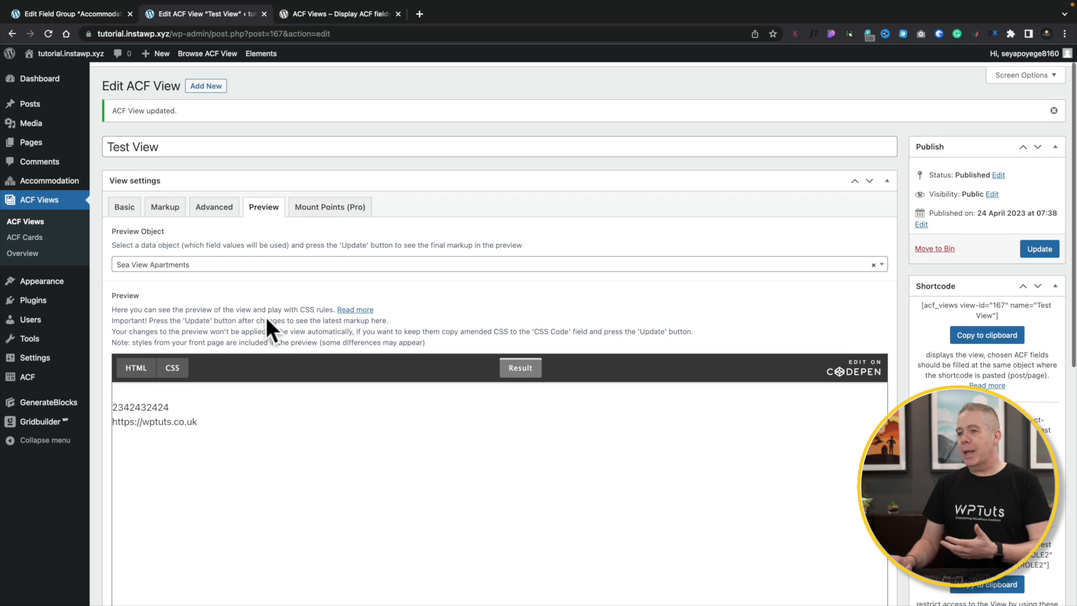
scroll(266, 317, down, 1)
click(200, 344)
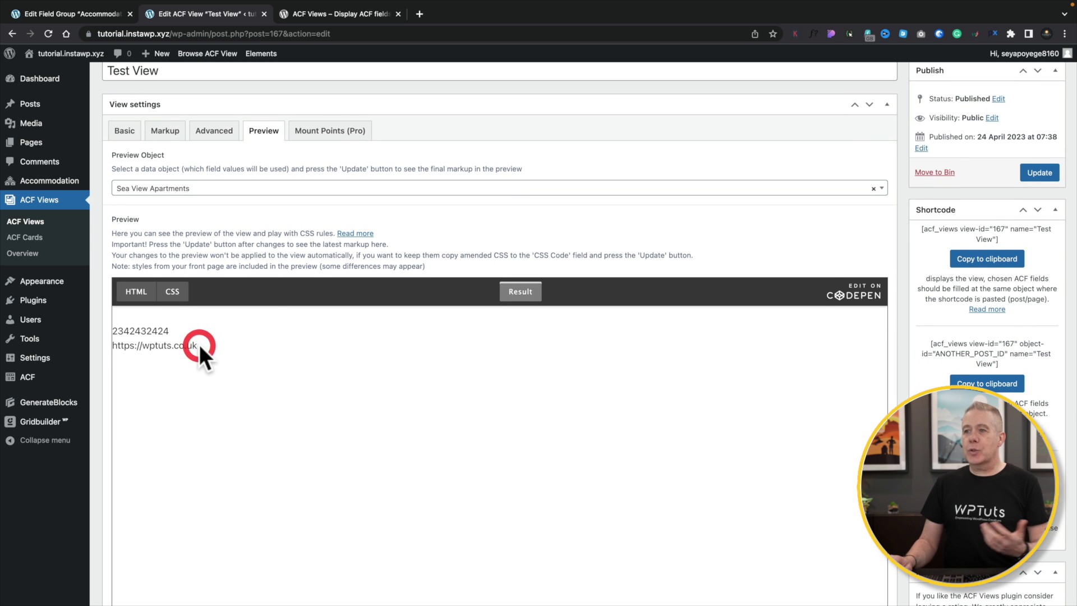
click(183, 294)
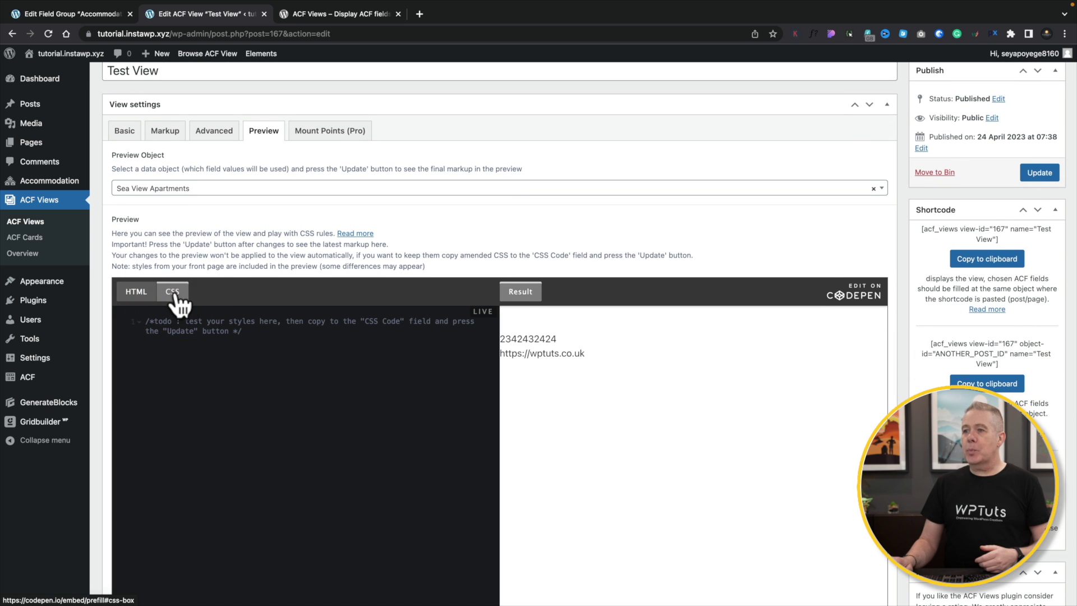
click(145, 293)
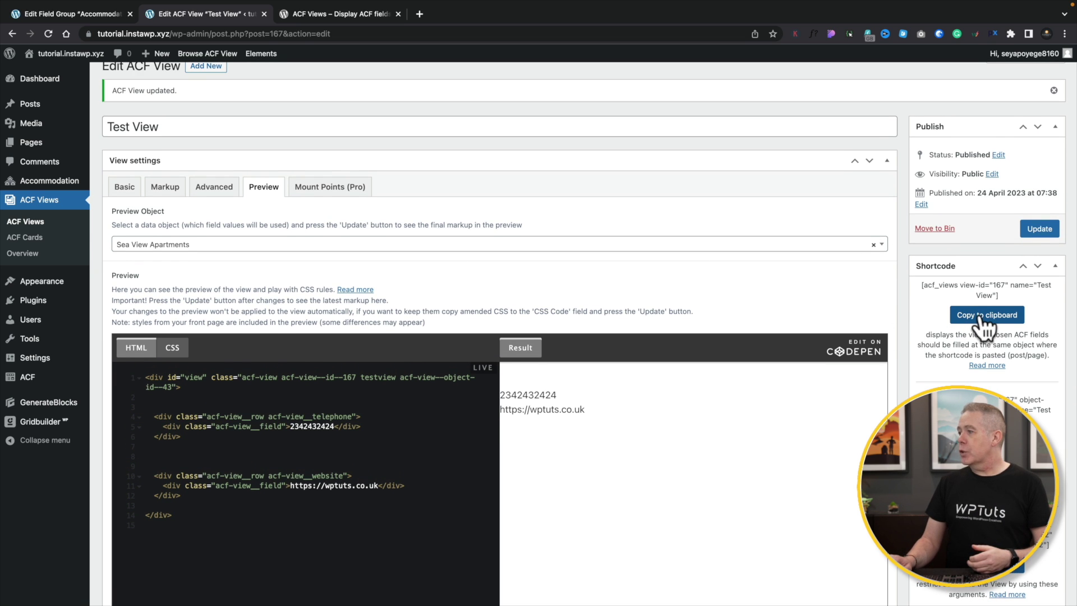
Step: Copy the Test View shortcode variant with the ANOTHER_POST_ID object-id placeholder
scroll(985, 324, down, 3)
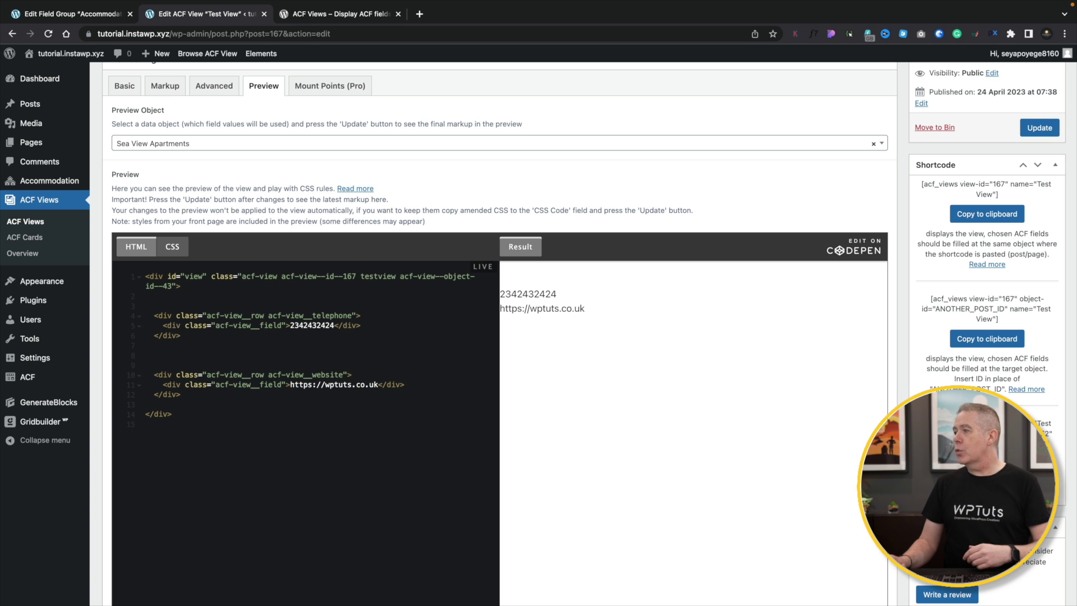
click(986, 338)
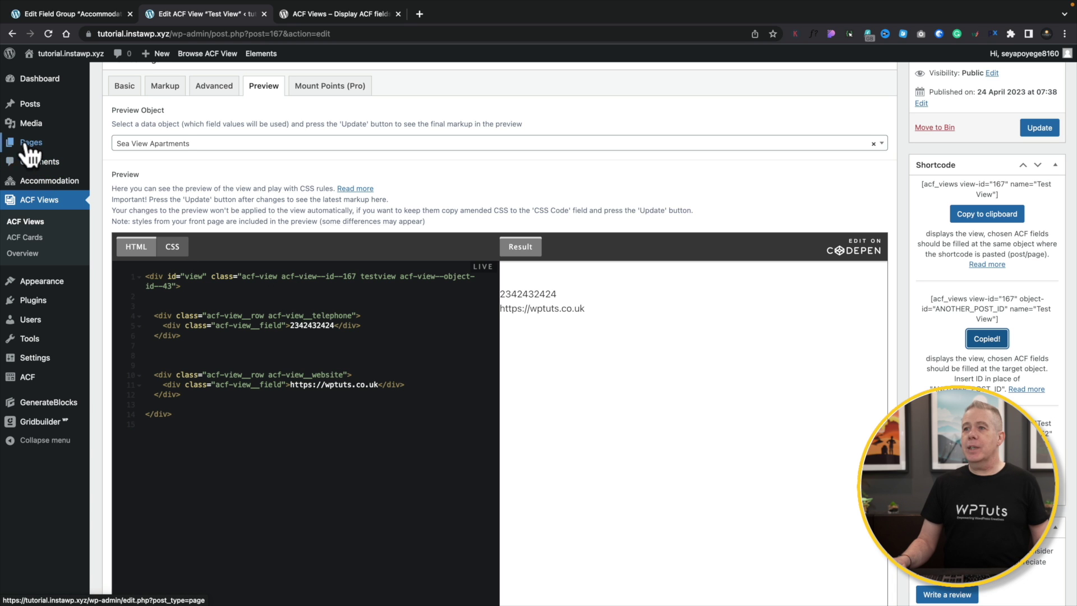
Step: Open the Ocean Drive accommodation for editing from All Accommodation
mouse_move(33, 146)
mouse_move(36, 183)
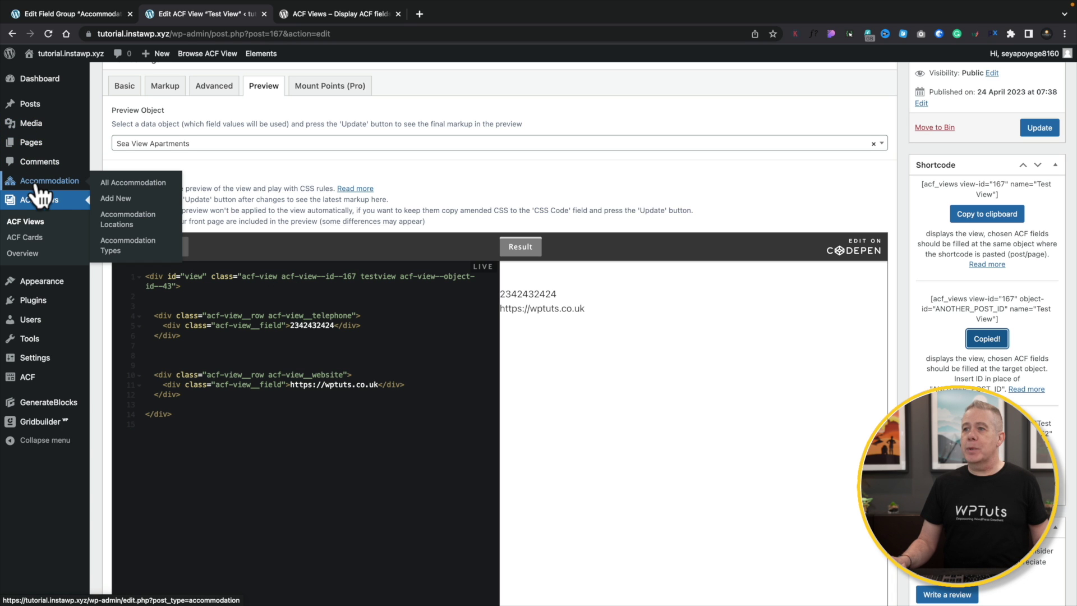
super+click(118, 194)
click(307, 14)
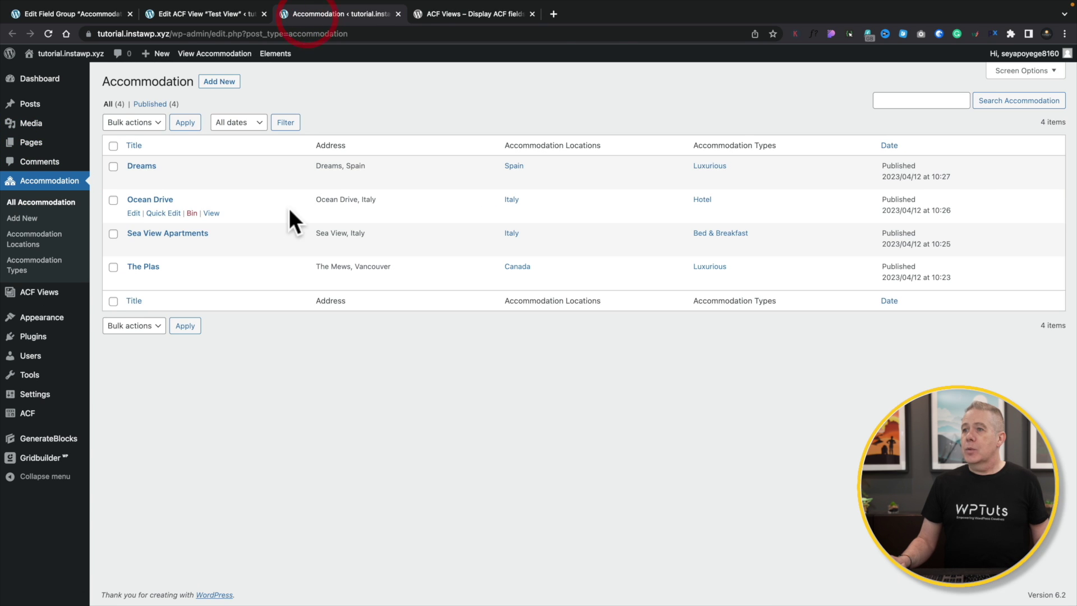
click(150, 200)
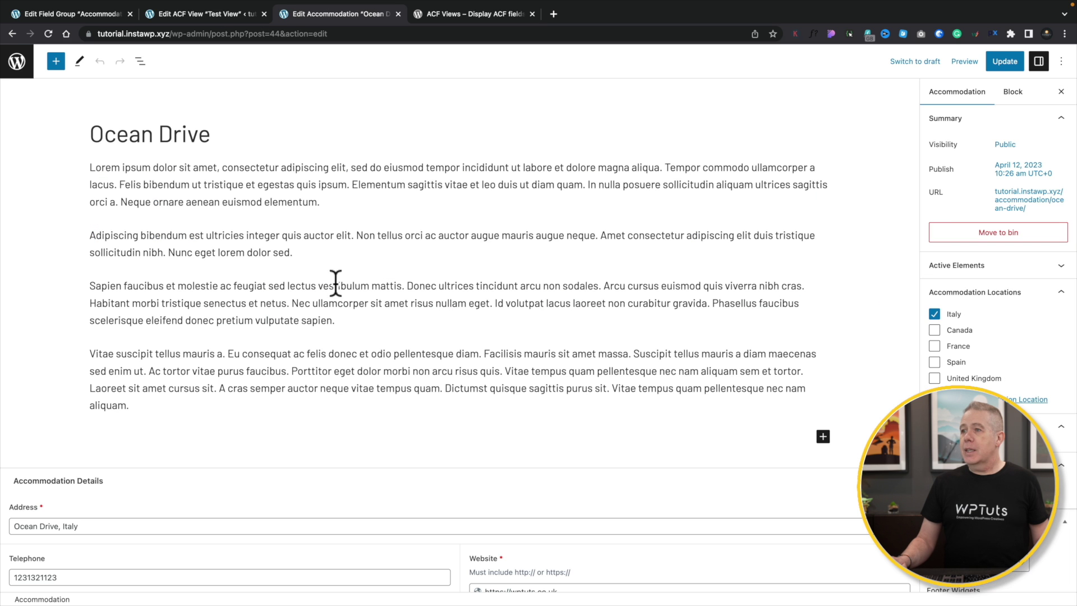
Step: Paste the Test View shortcode inline at the end of the second paragraph, discarding a trial shortcode block
click(301, 252)
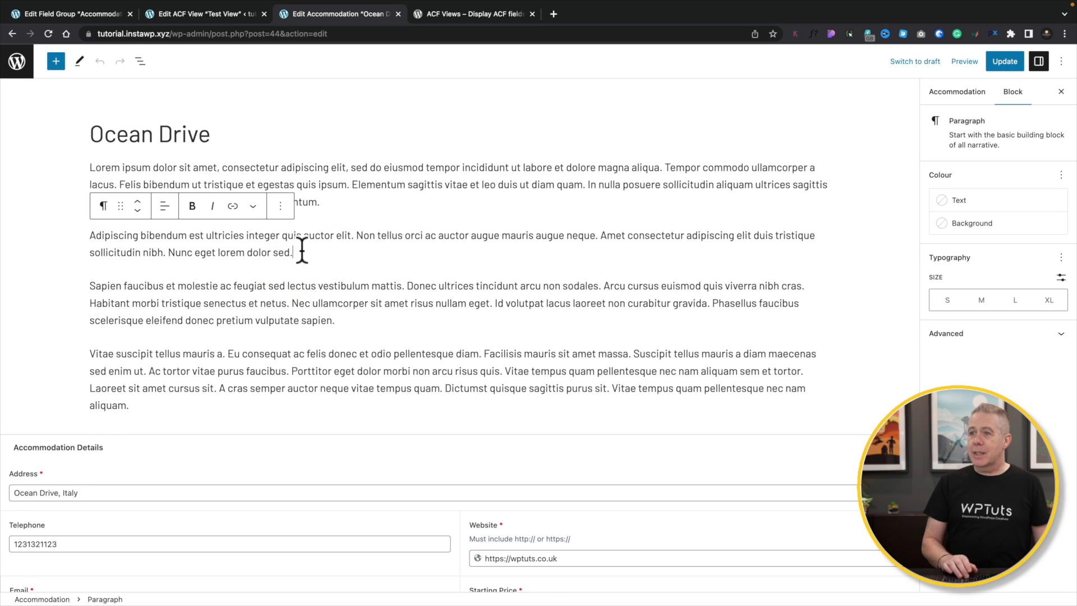
key(Return)
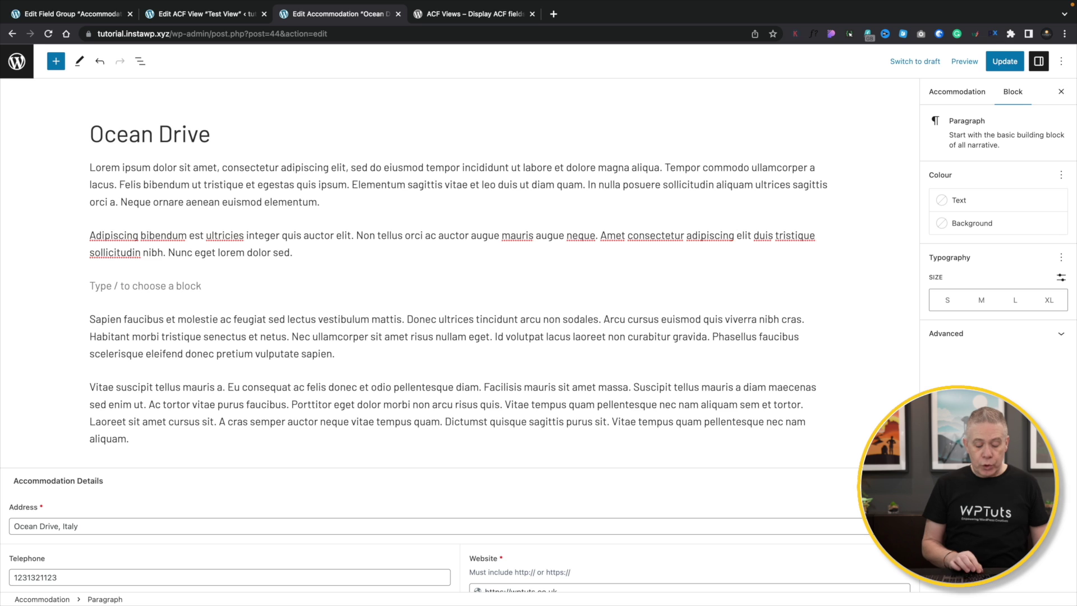
text(/short)
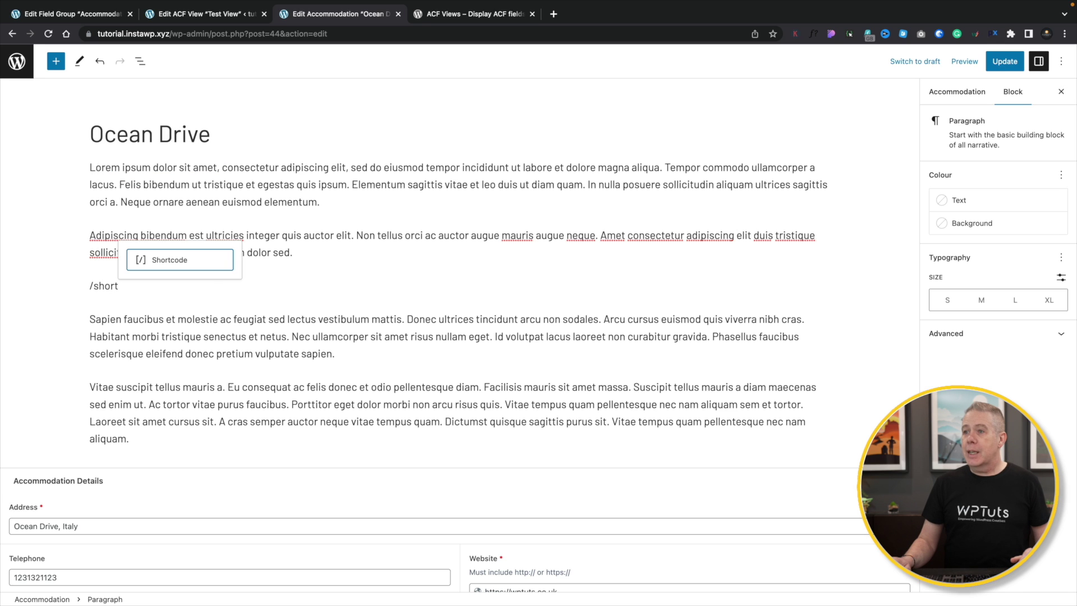
click(204, 259)
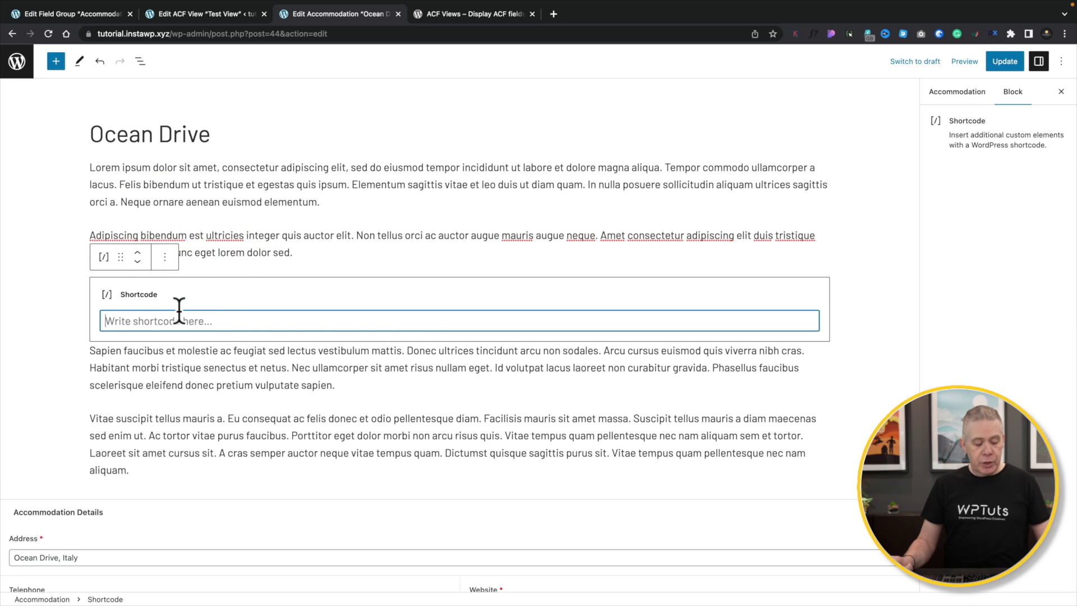
key(ctrl+v)
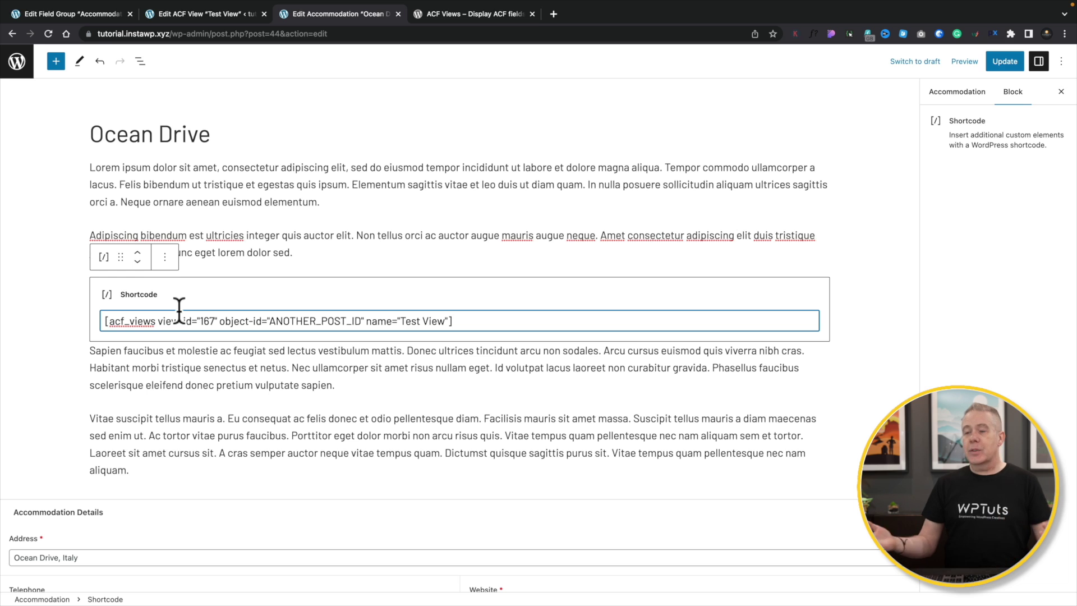
click(165, 257)
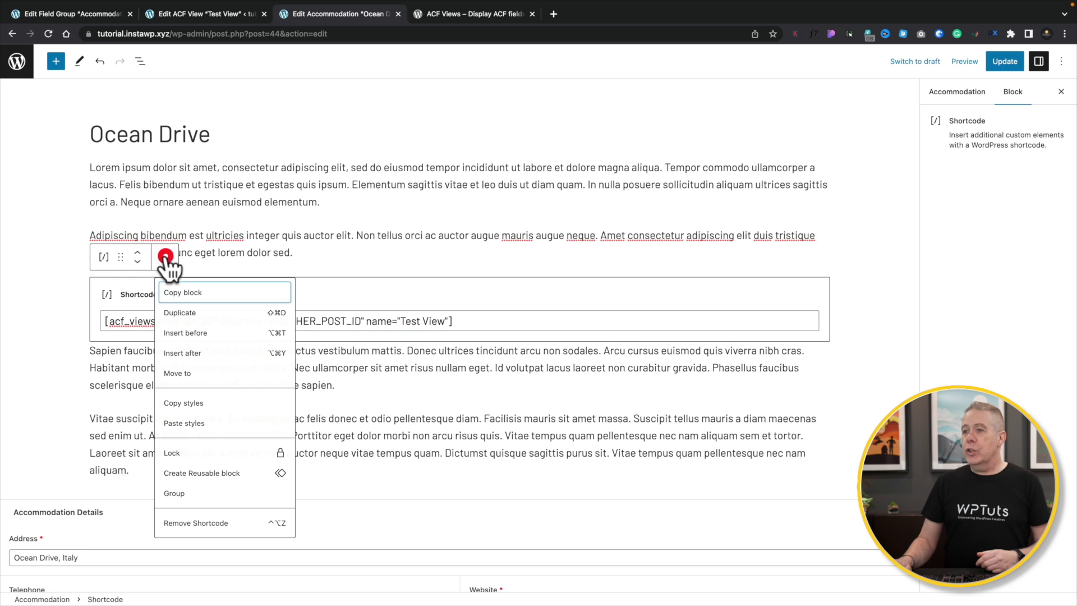
click(197, 519)
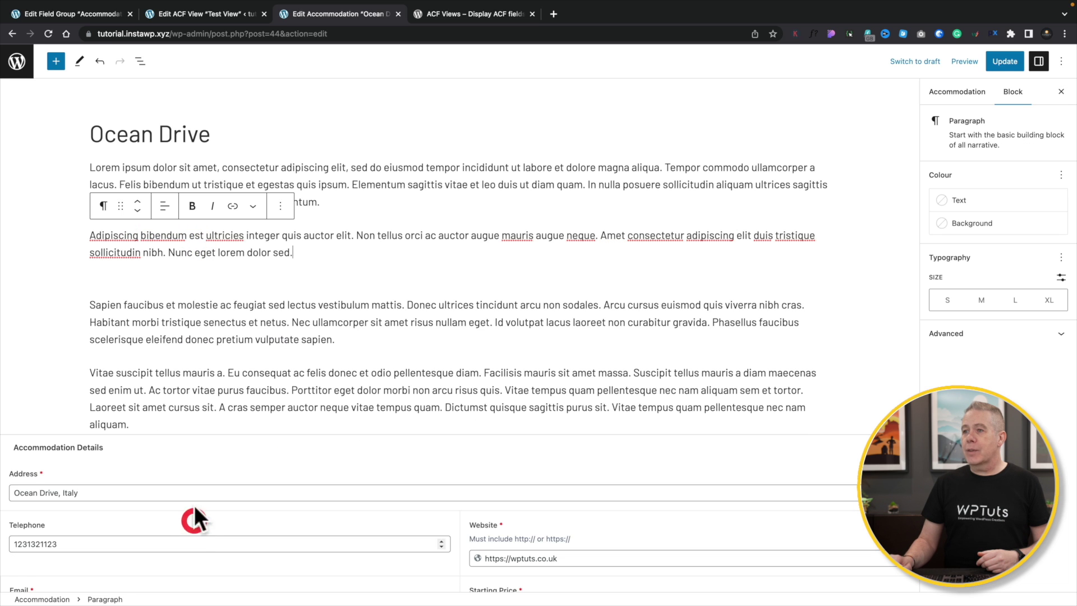
click(293, 252)
key(cmd+v)
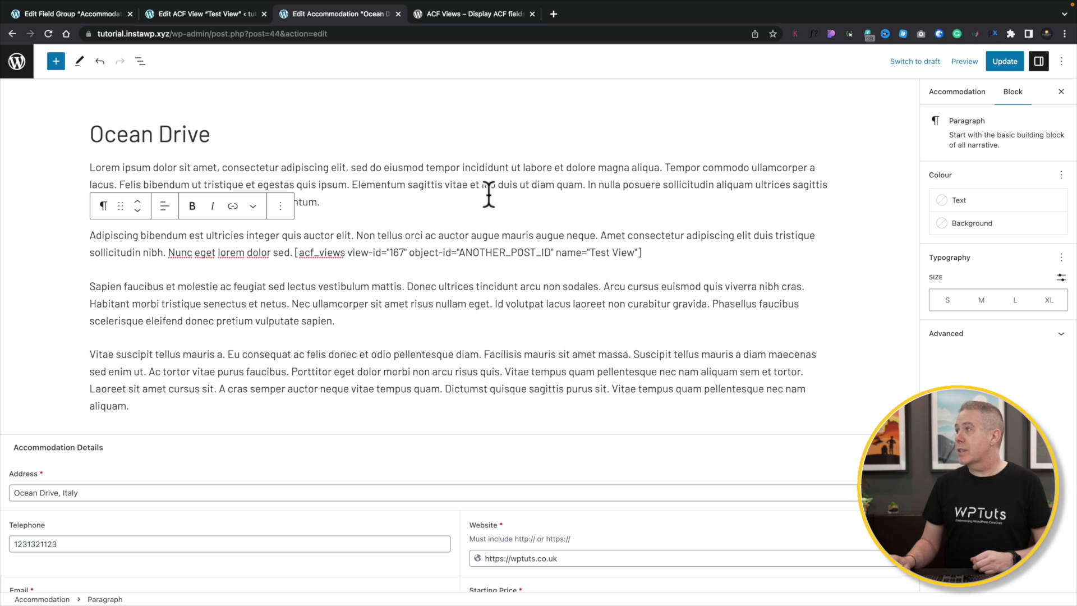
Step: Update Ocean Drive and preview it on the live site
click(1001, 60)
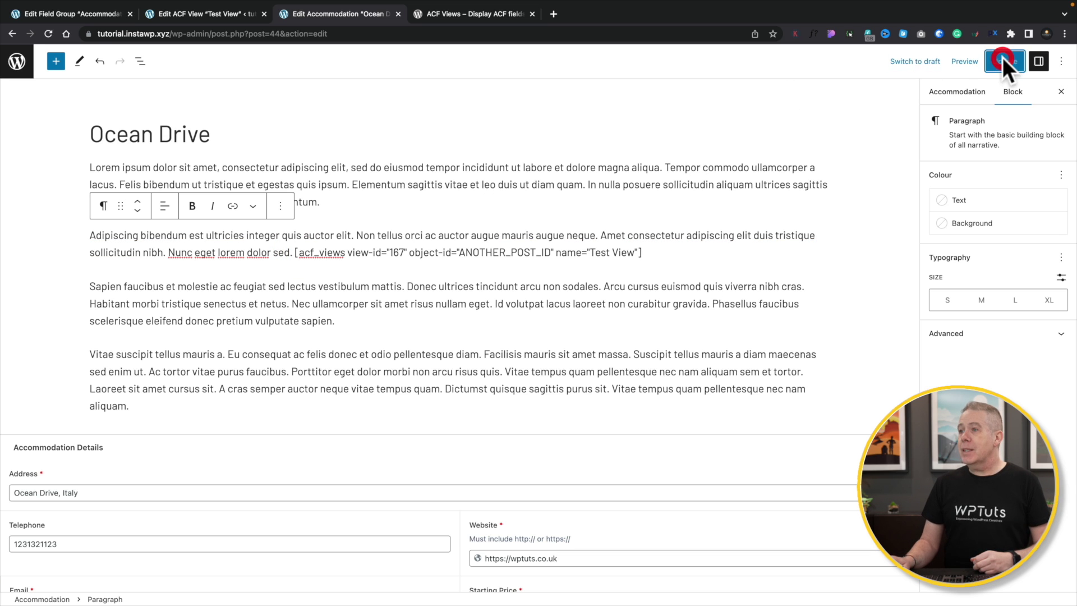
click(964, 61)
scroll(387, 392, down, 6)
Step: Select the latter part of the Ocean Drive preview's page address
drag(440, 326, 341, 308)
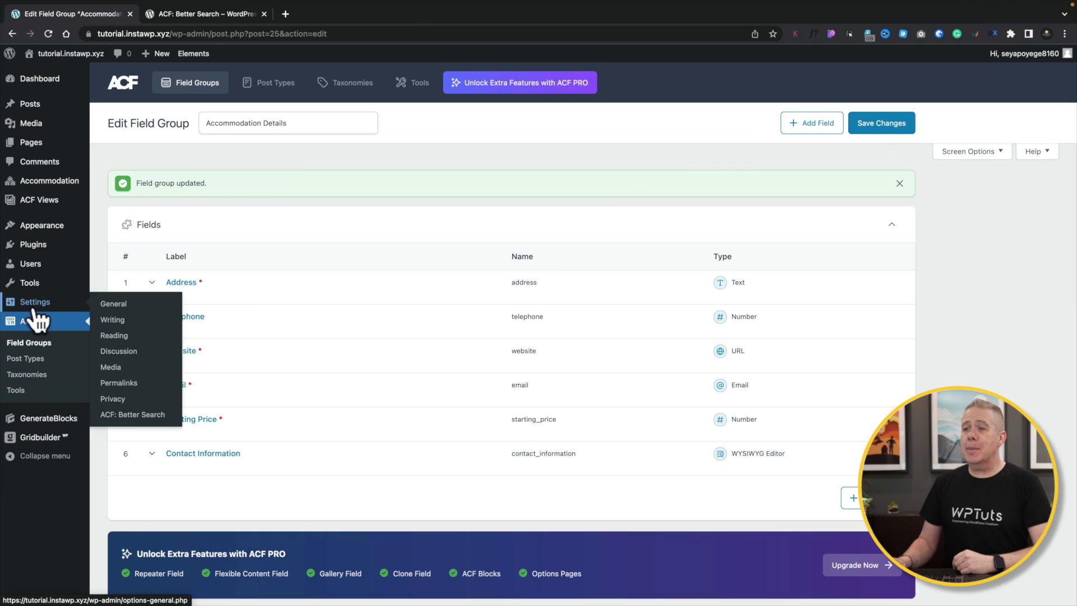
Step: Open the ACF: Better Search settings and scroll through the searchable field types
click(122, 416)
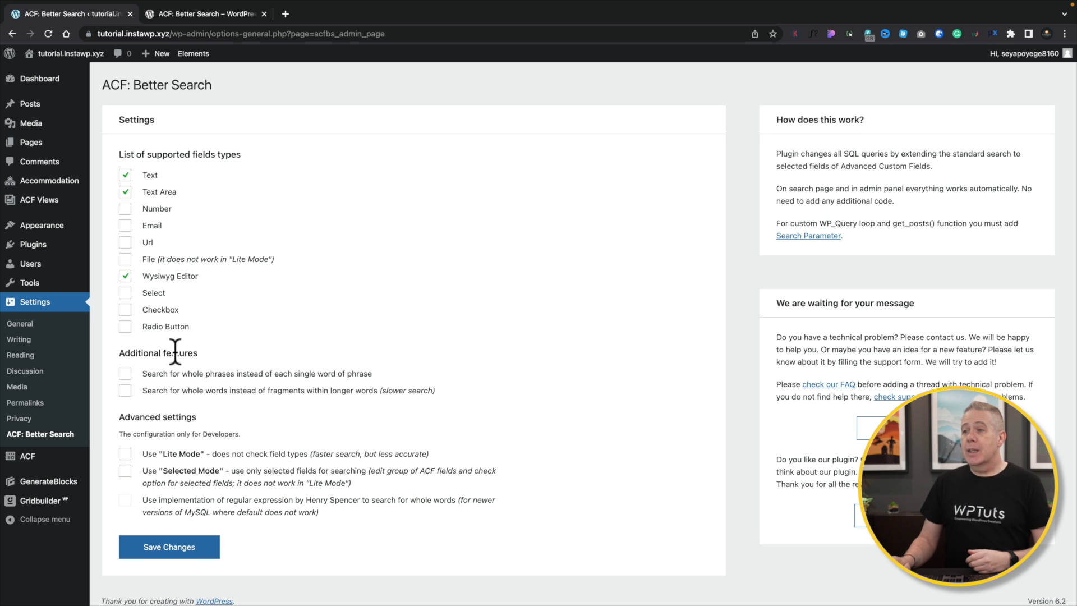
scroll(166, 364, down, 1)
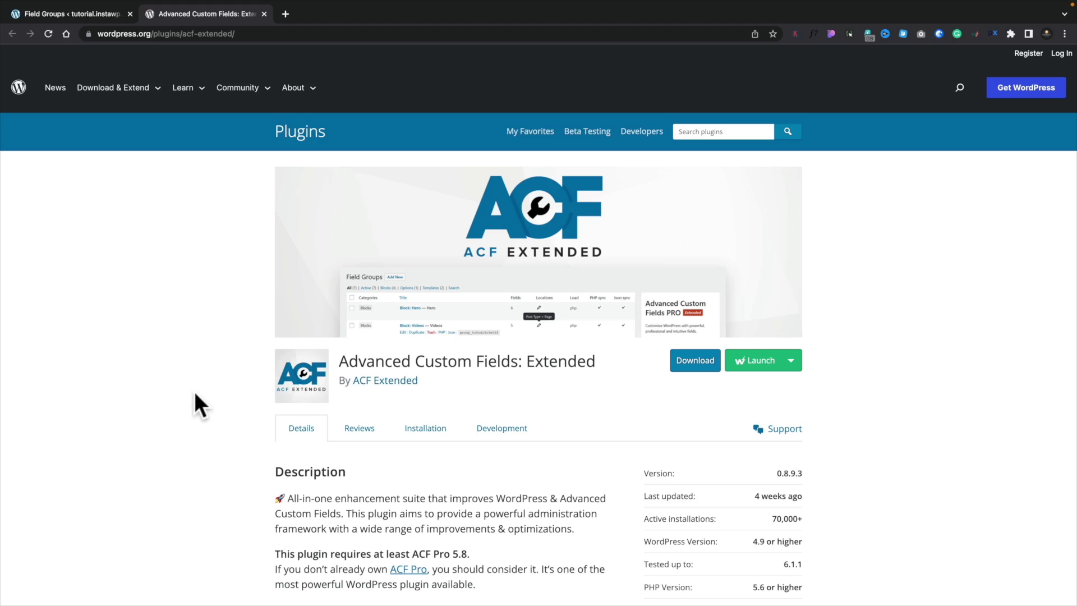
Step: Scroll down the ACF Extended plugin page through its Highlight and Pro Highlight lists
scroll(132, 422, down, 6)
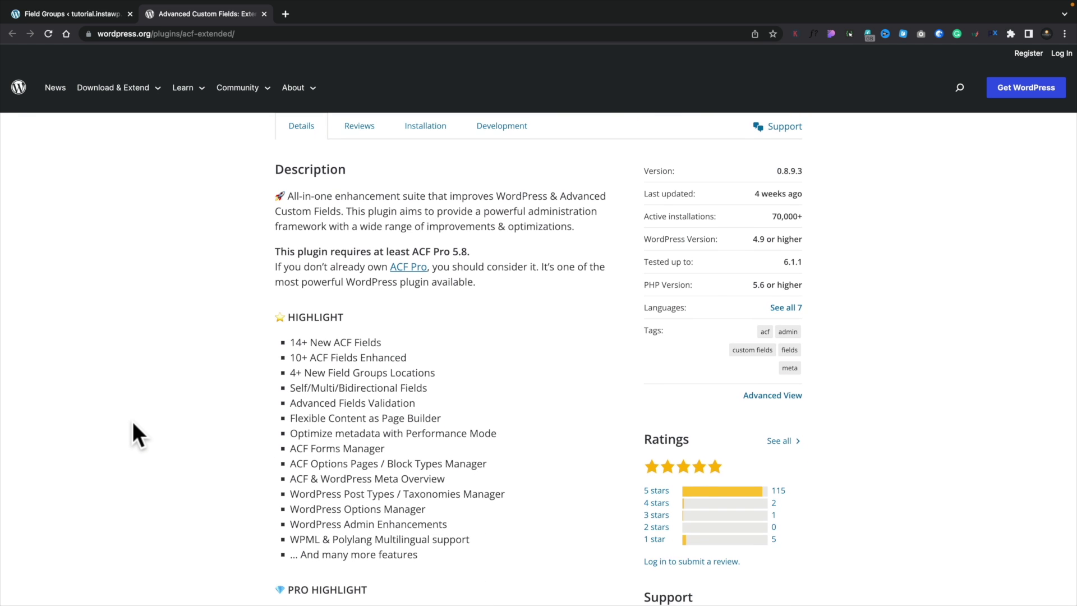
scroll(133, 422, down, 1)
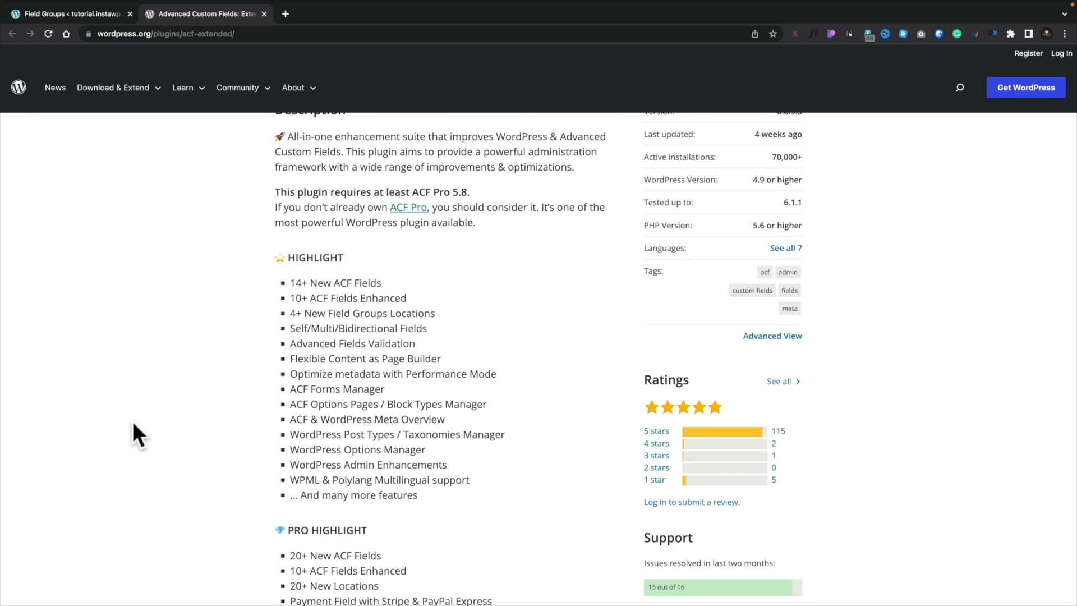
scroll(132, 422, down, 4)
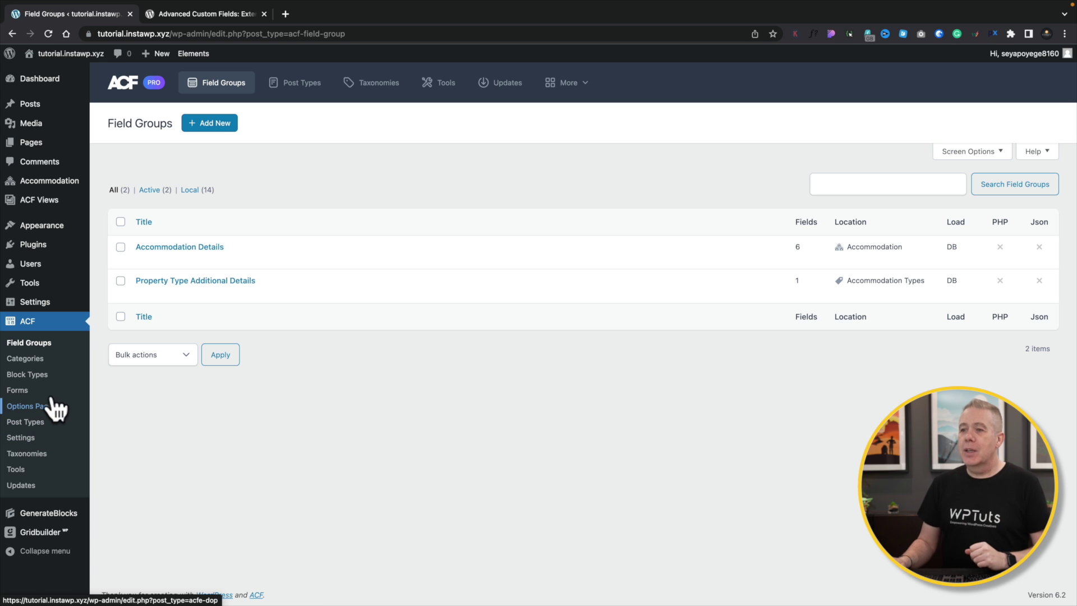
Step: Open the Accommodation Details field group from the Field Groups list
mouse_move(177, 253)
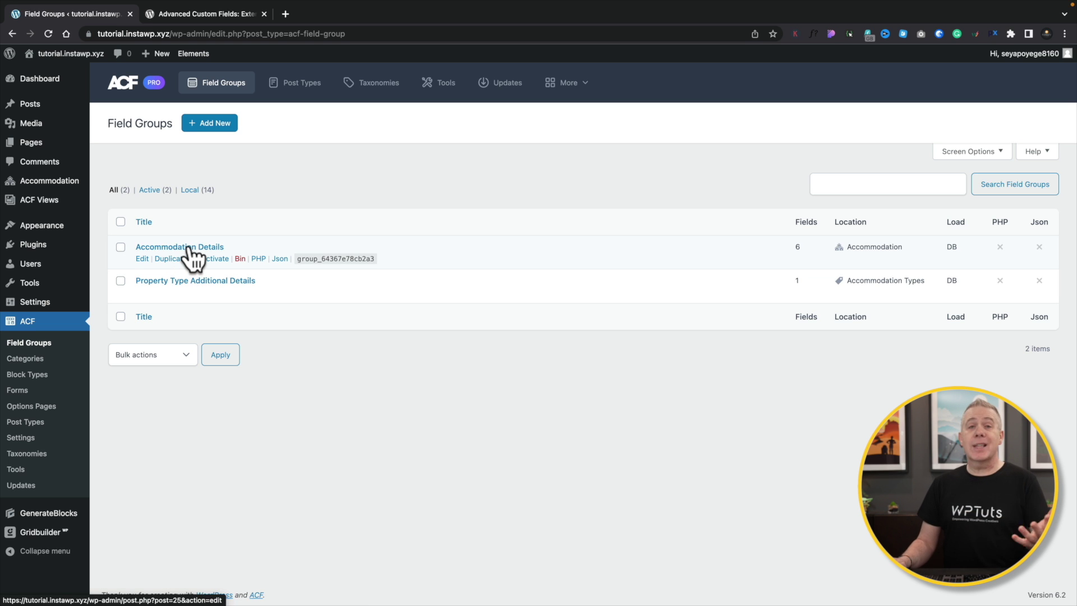
click(188, 249)
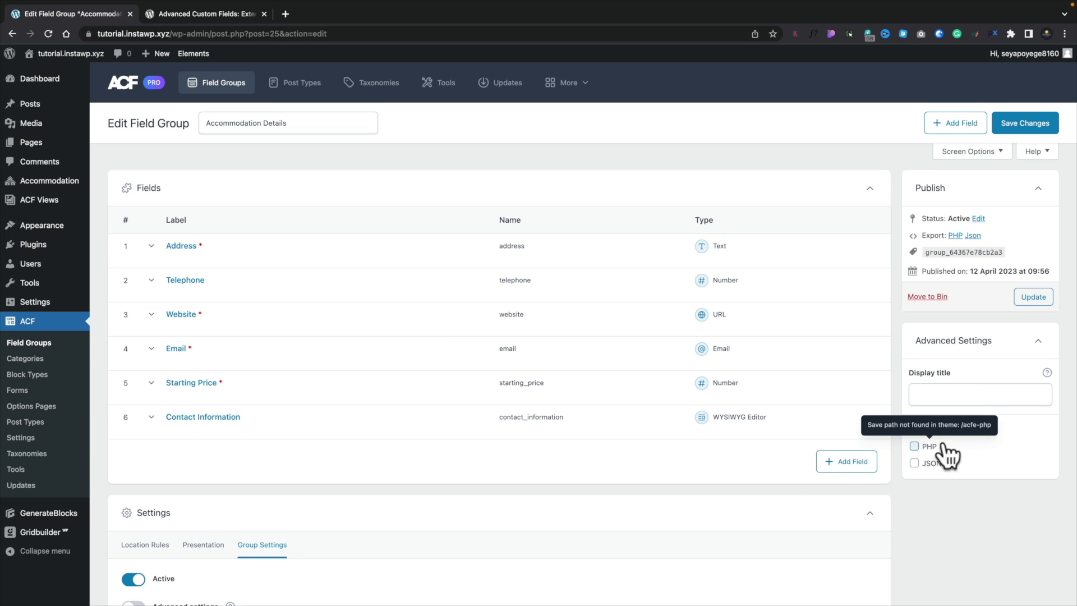
Step: Turn on Advanced settings for Accommodation Details and save the field group
scroll(946, 524, down, 5)
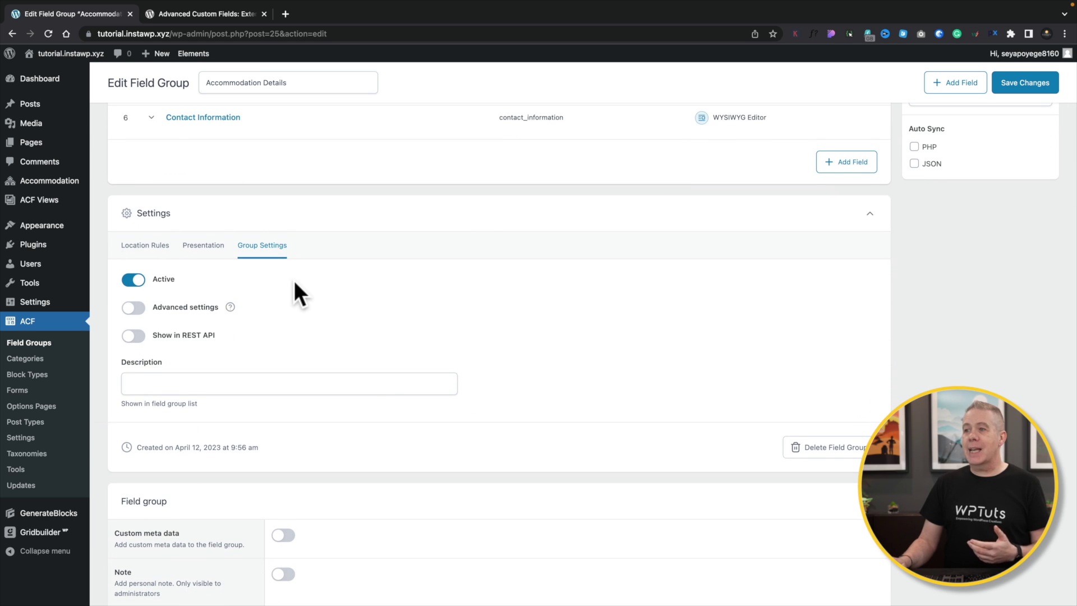
scroll(297, 280, down, 2)
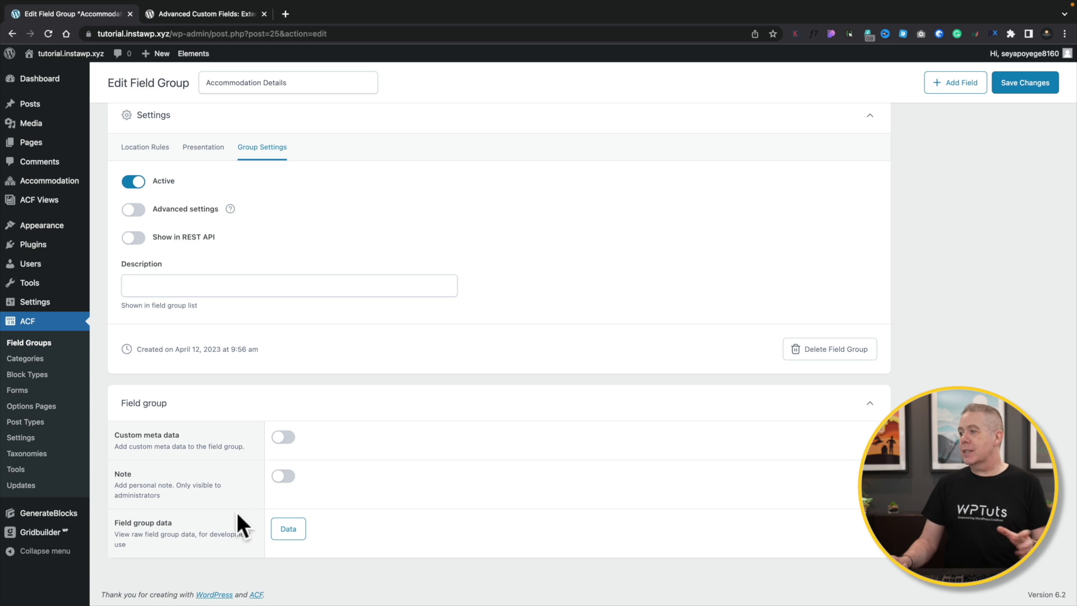
scroll(237, 513, up, 3)
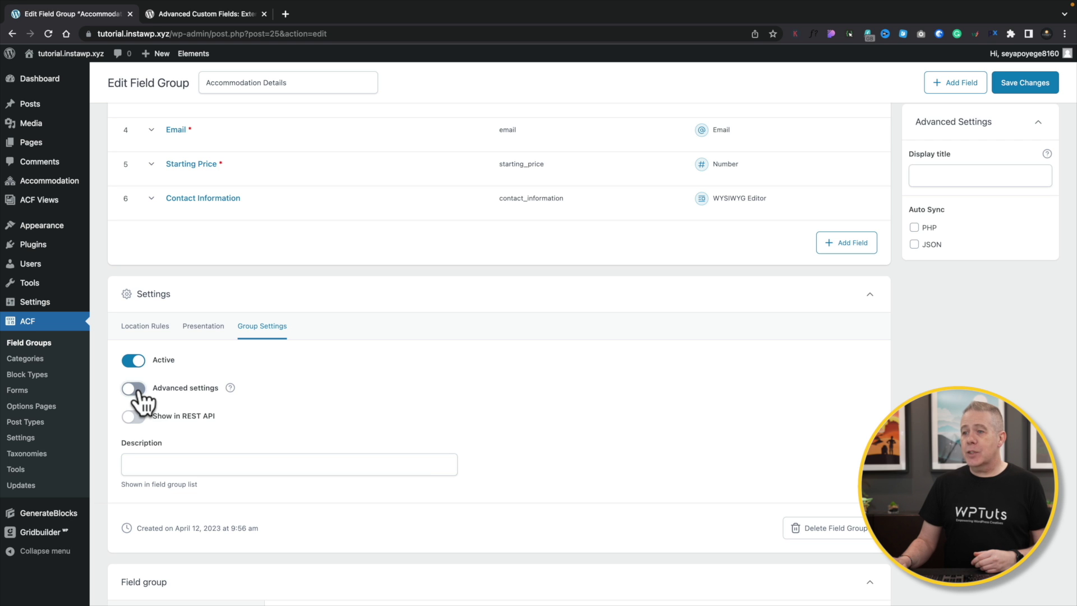
click(1011, 92)
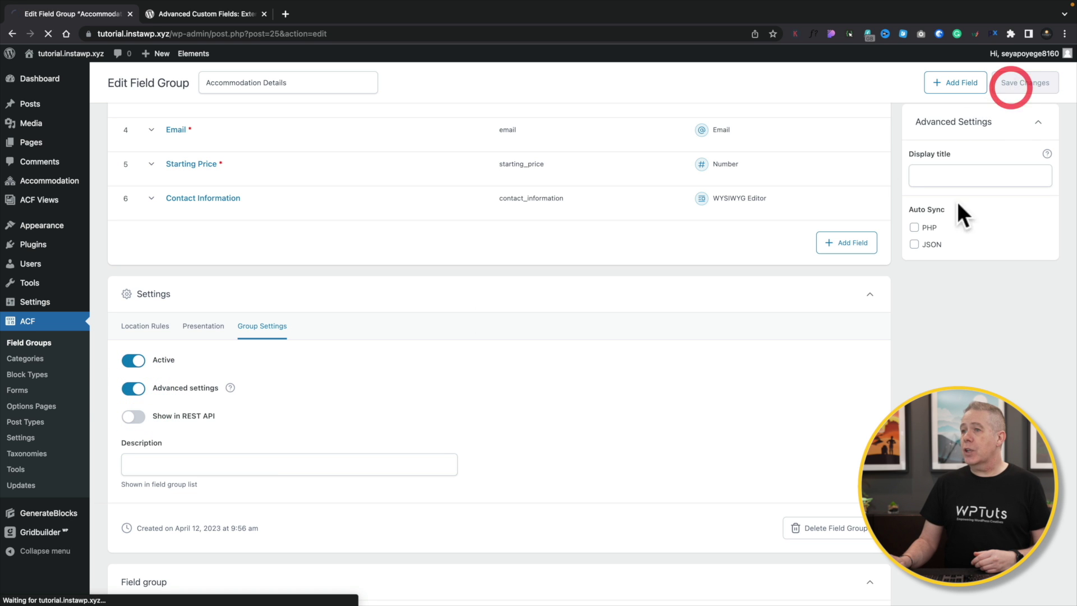
scroll(421, 342, down, 3)
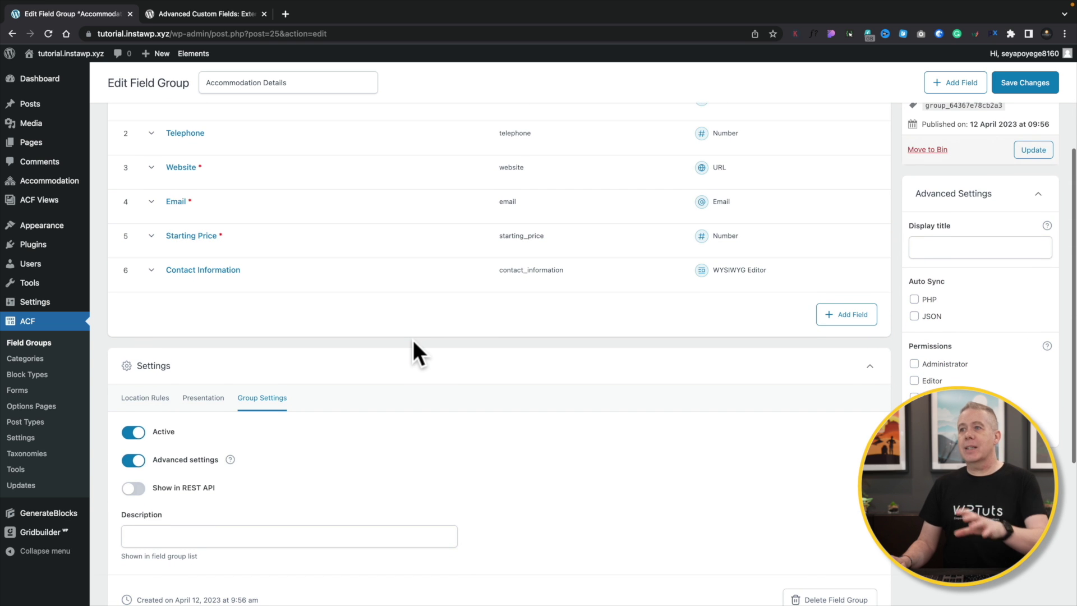
scroll(413, 345, up, 2)
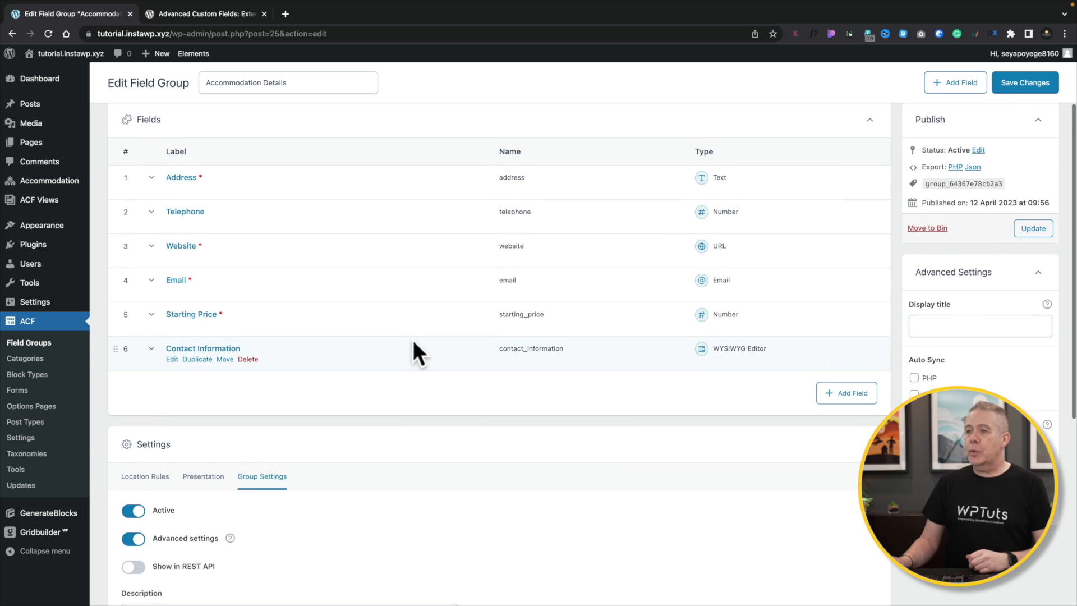
Step: Enable advanced settings on Contact Information and add a Required = true setting applying everywhere
click(207, 375)
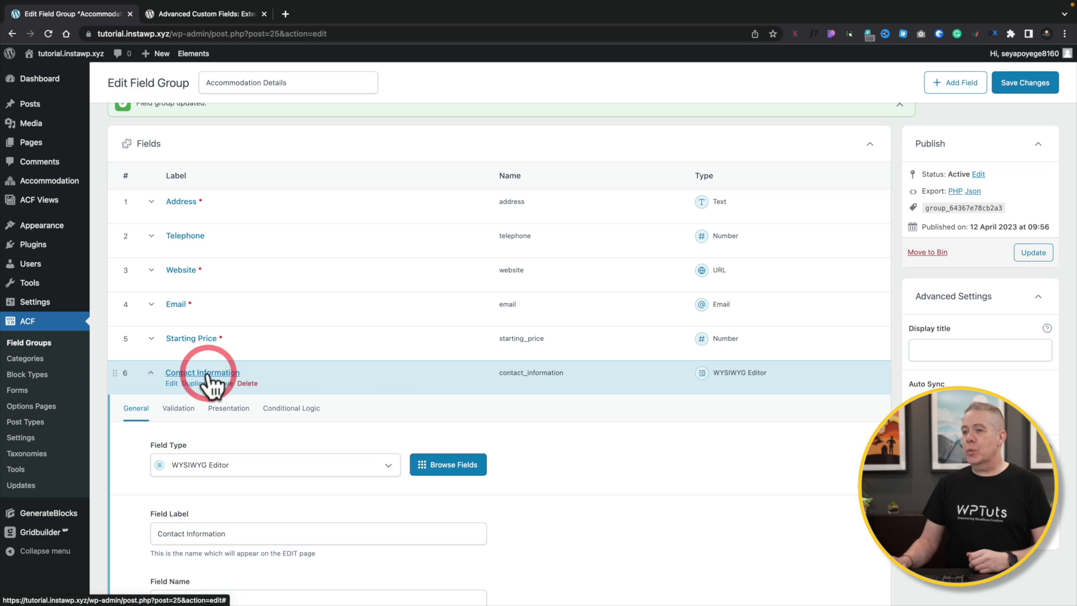
scroll(593, 469, down, 1)
scroll(594, 469, down, 5)
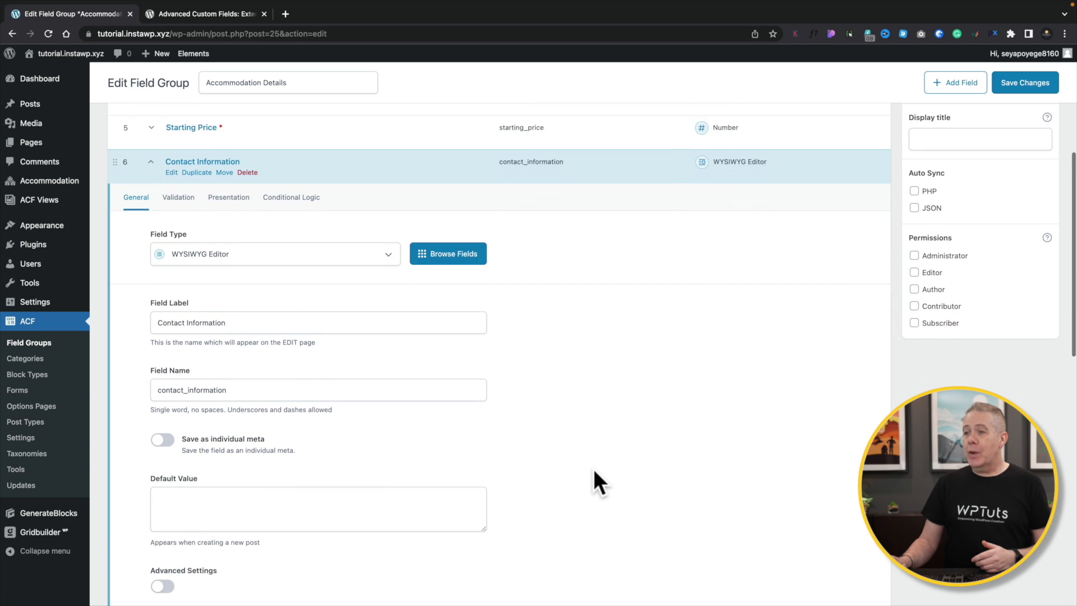
scroll(594, 469, down, 1)
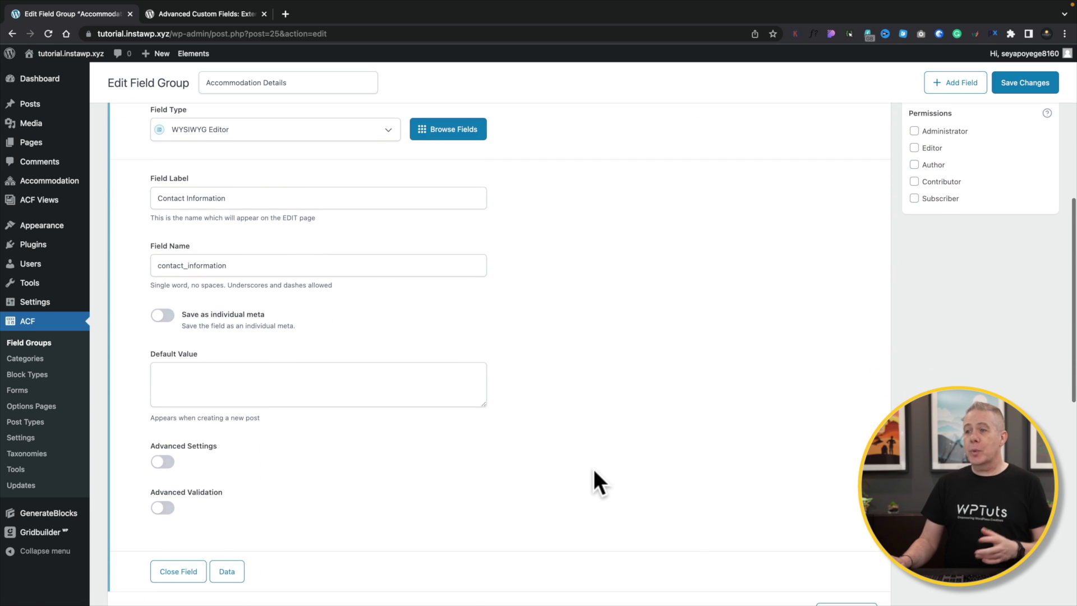
click(163, 462)
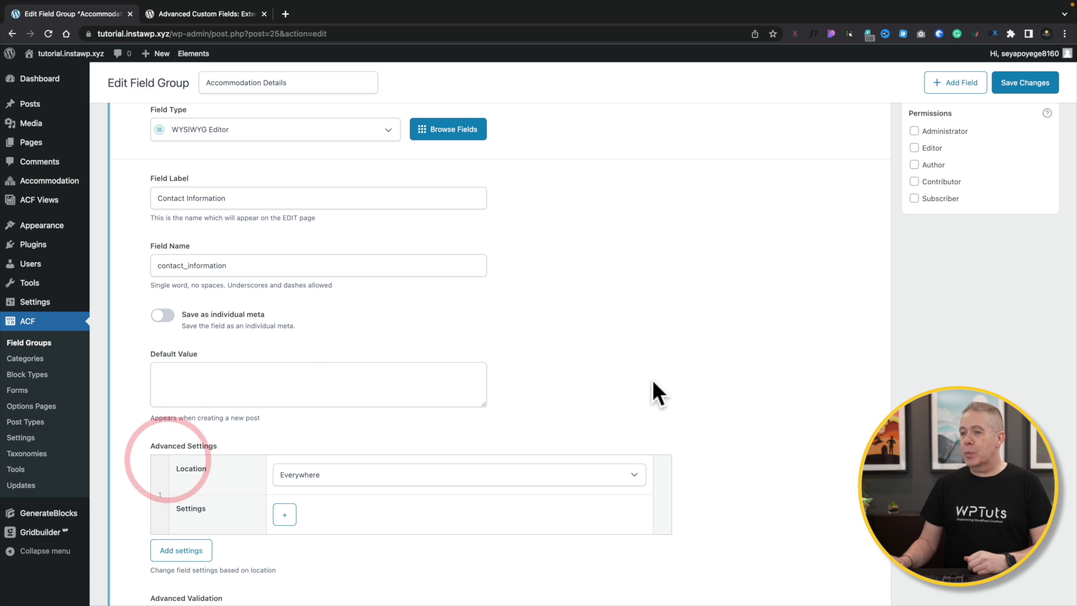
scroll(654, 382, down, 2)
scroll(654, 380, down, 1)
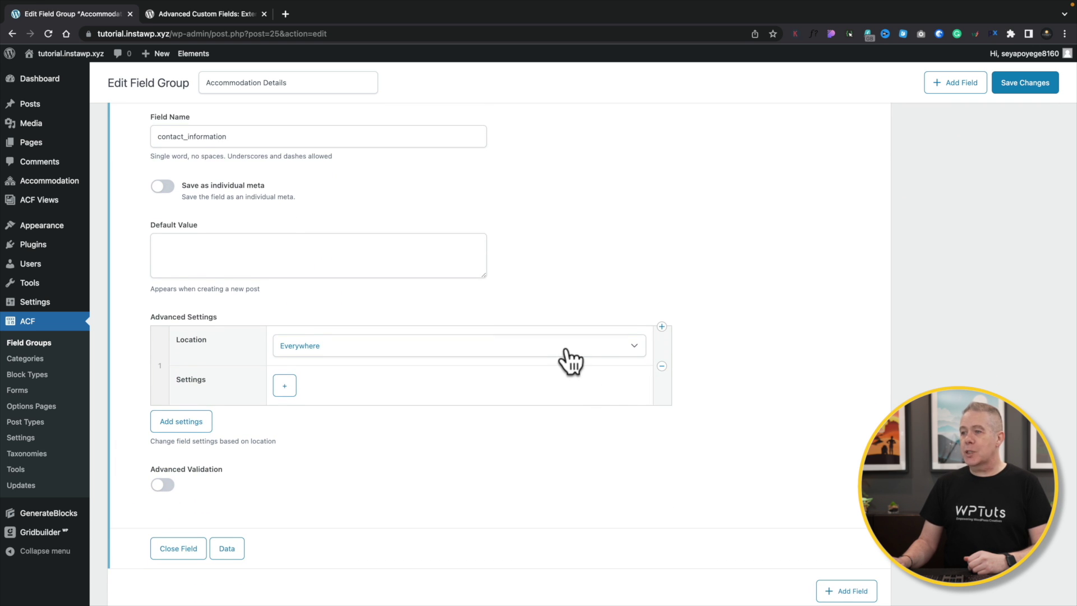
click(595, 353)
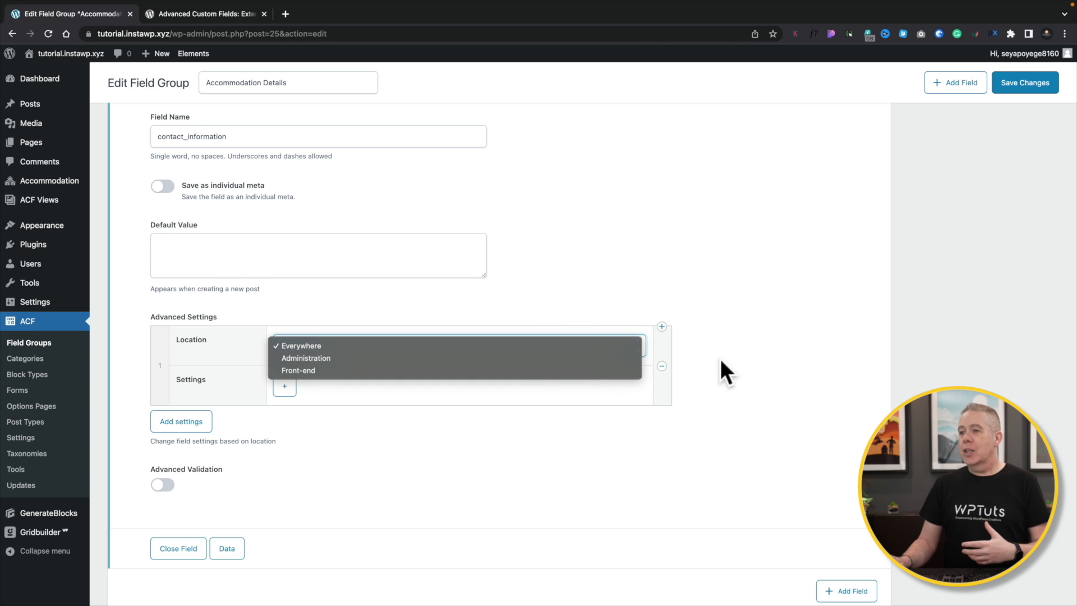
click(738, 371)
click(283, 385)
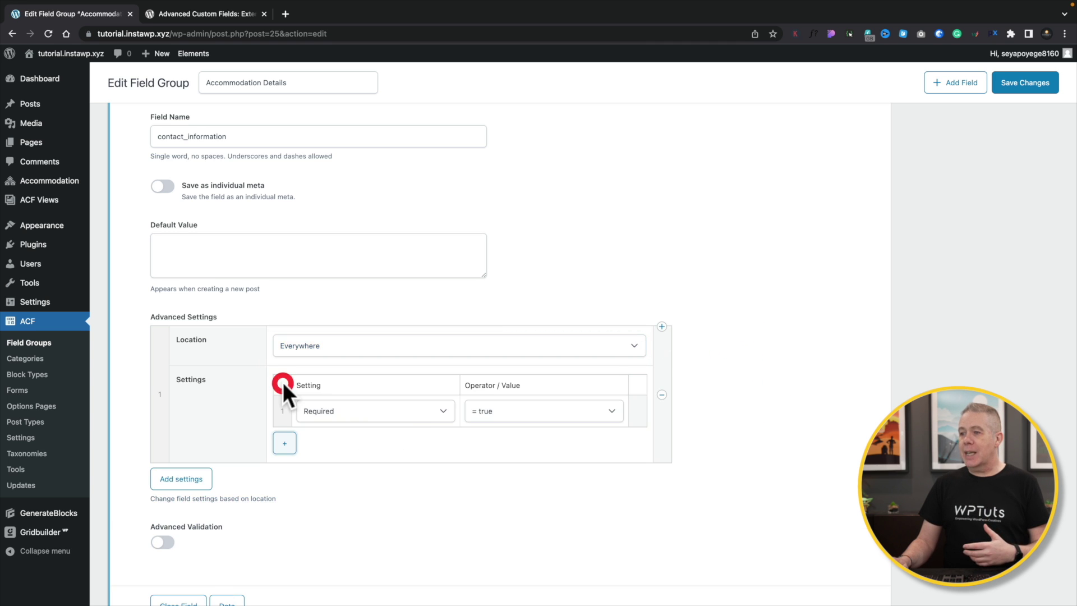
click(425, 415)
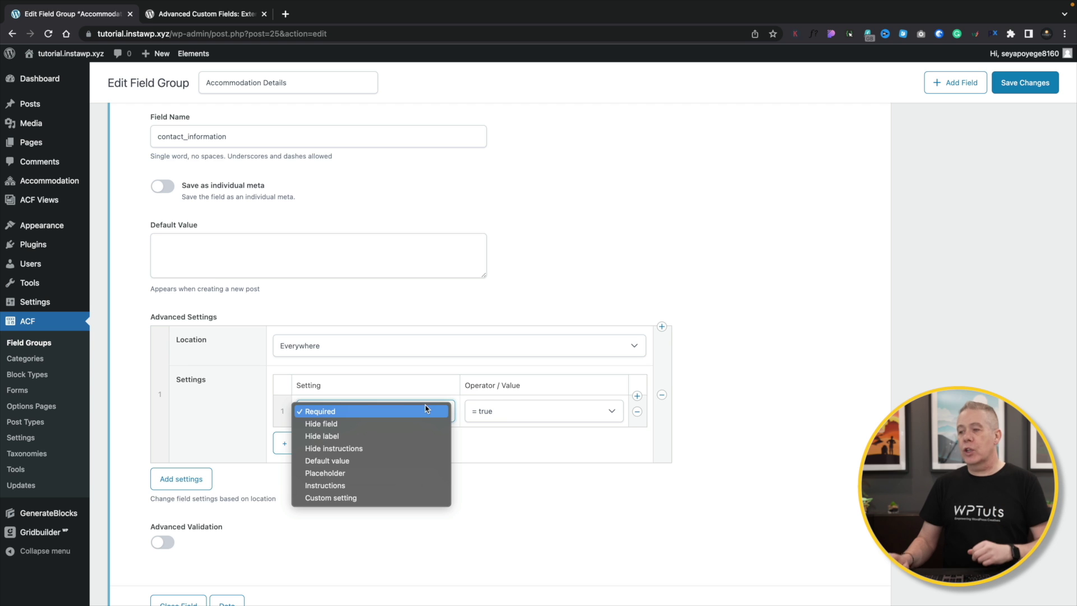
click(549, 490)
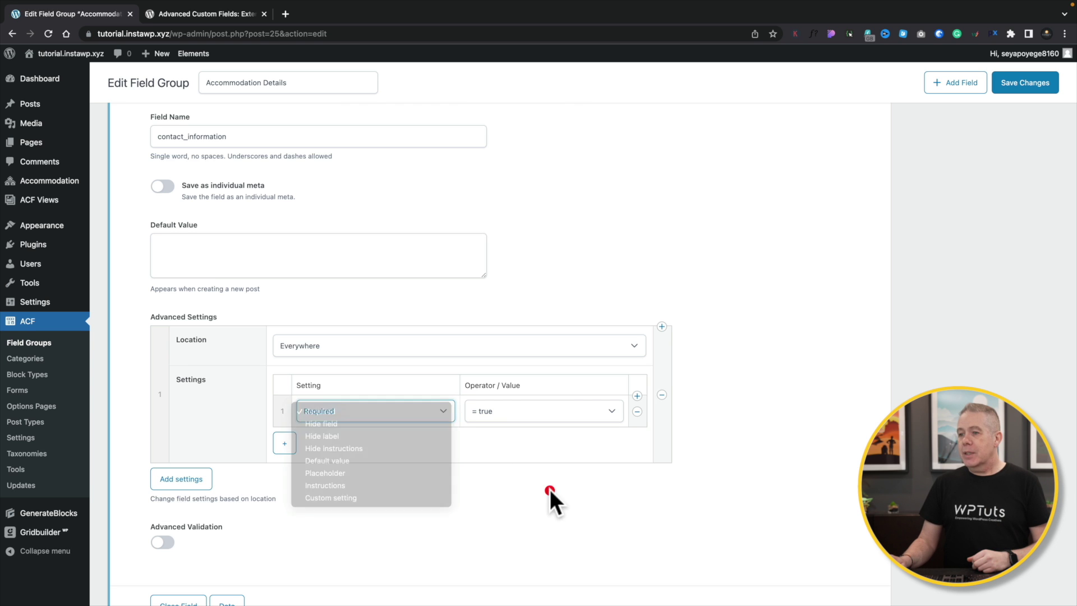
Step: Switch on advanced validation for Contact Information, applying everywhere
click(163, 541)
scroll(382, 528, down, 6)
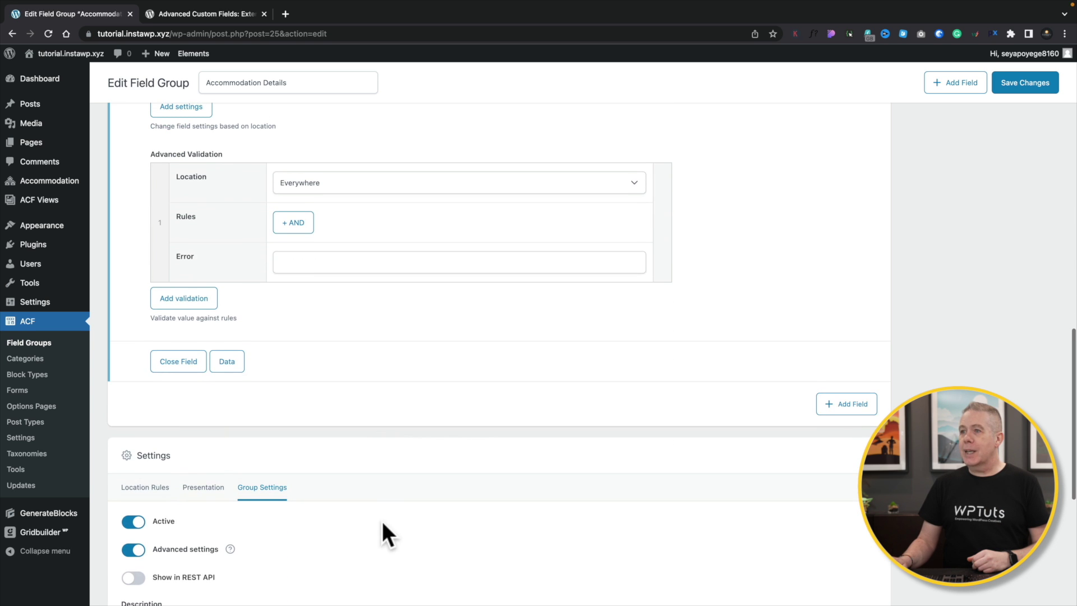
click(393, 186)
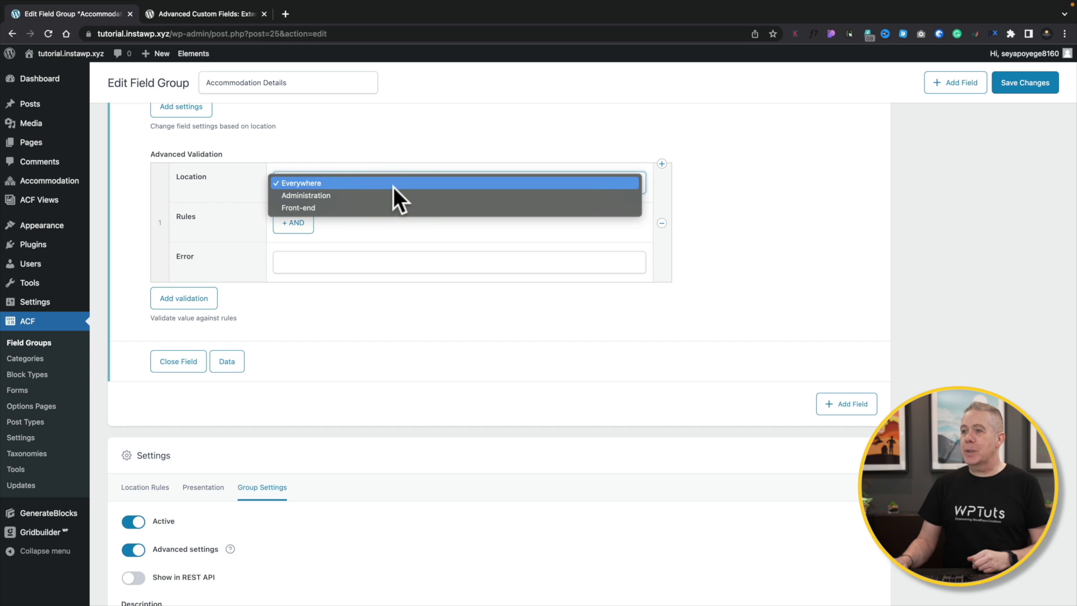
click(668, 182)
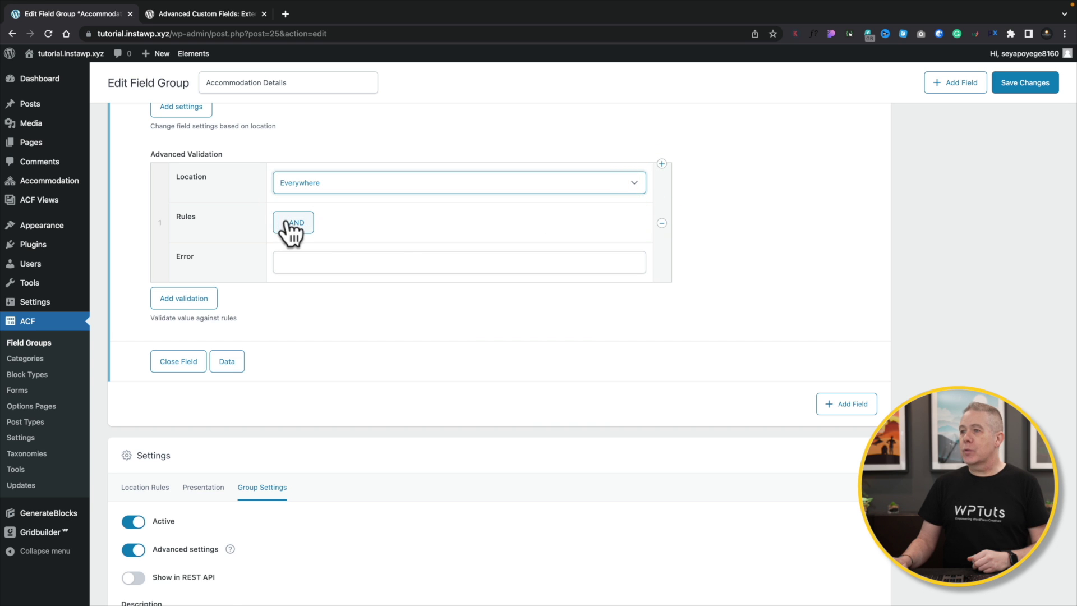
scroll(313, 280, up, 7)
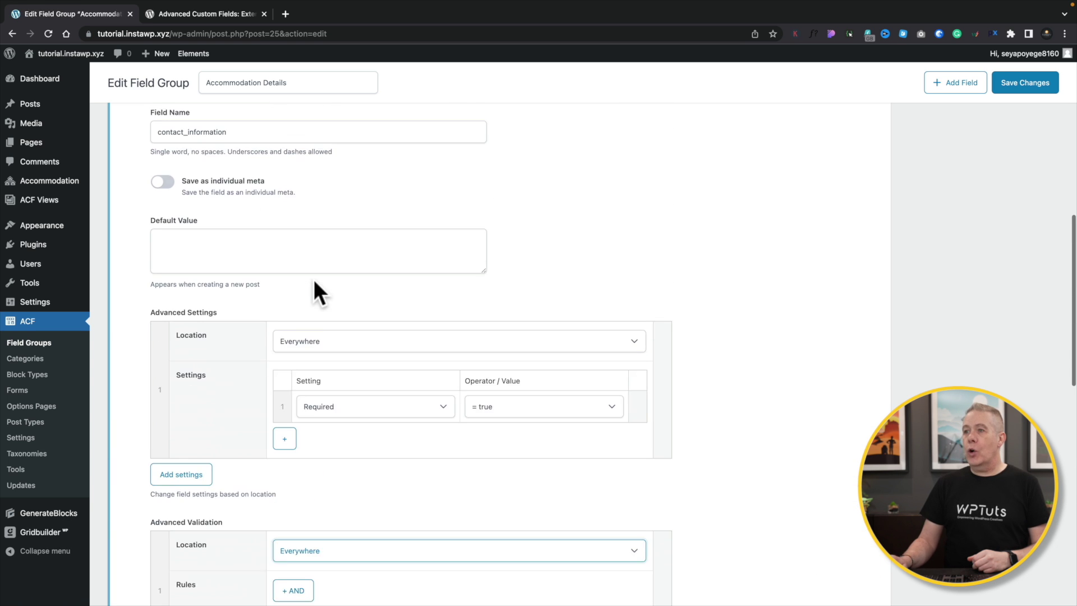
scroll(314, 280, up, 5)
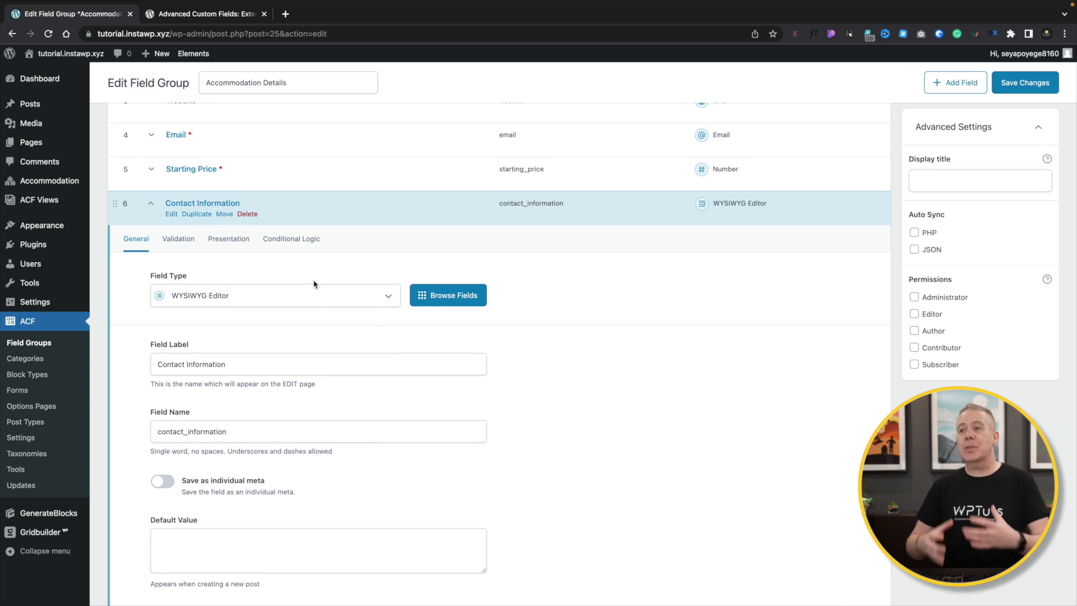
Step: Restrict Contact Information to Administrator and Editor roles, save the group, then go to ACF Forms
click(230, 240)
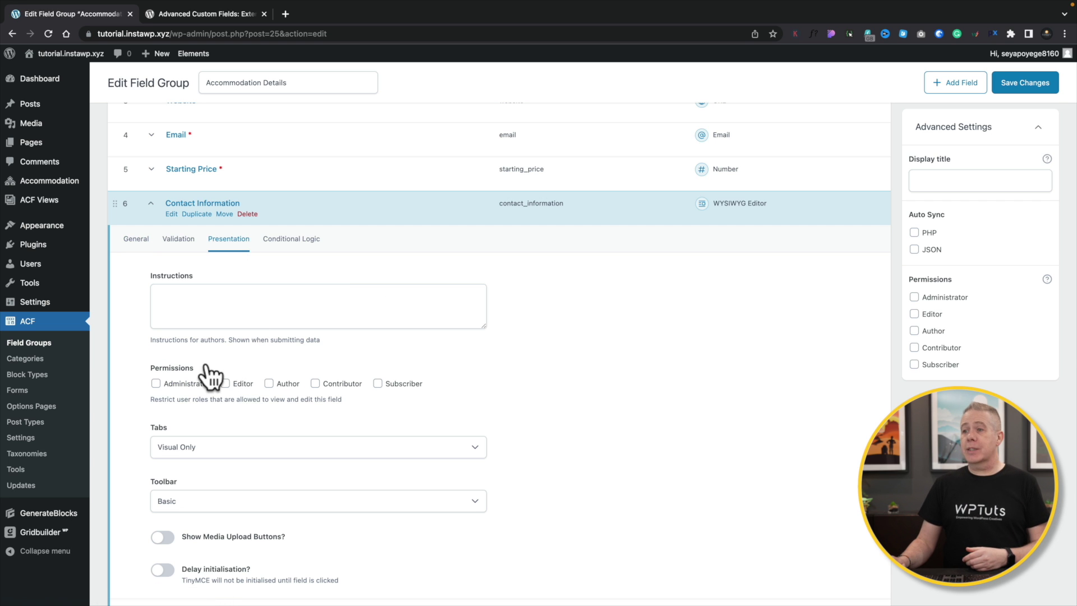
scroll(205, 369, down, 1)
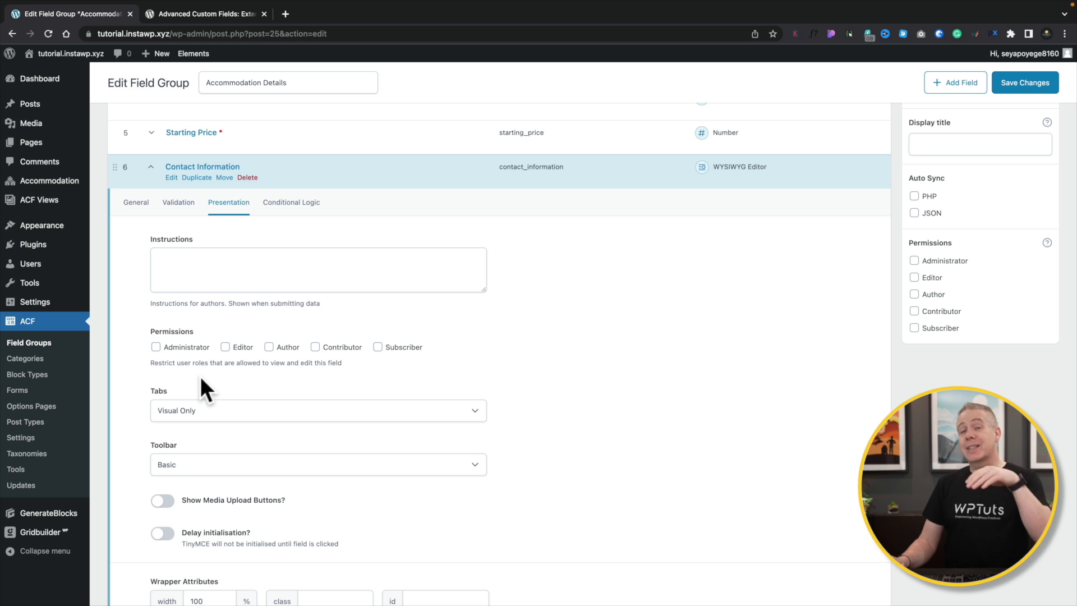
click(155, 347)
click(225, 346)
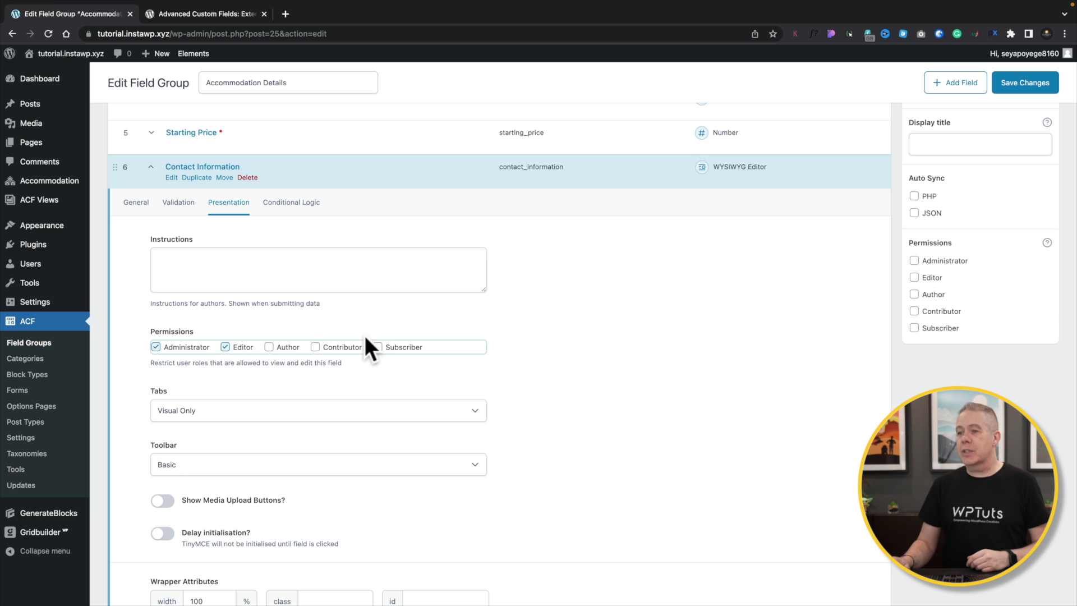
scroll(577, 405, down, 5)
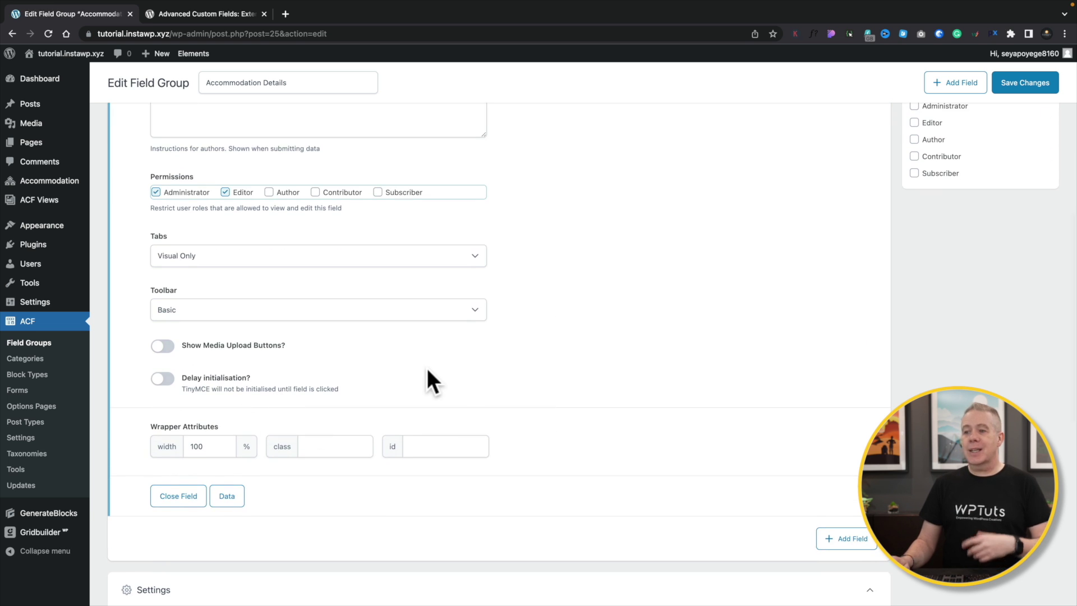
scroll(428, 368, up, 12)
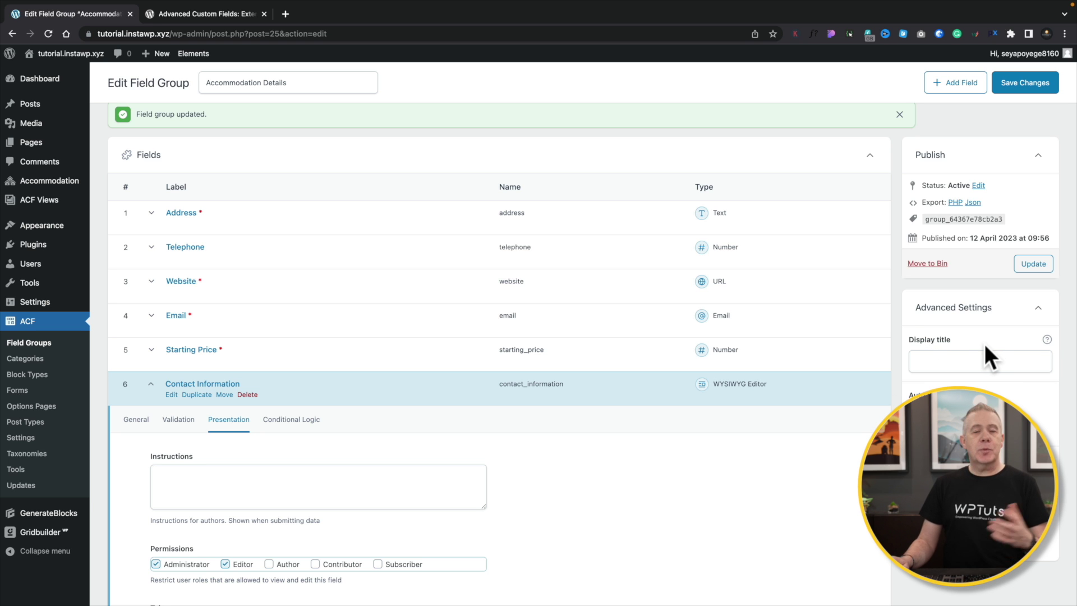
click(1018, 81)
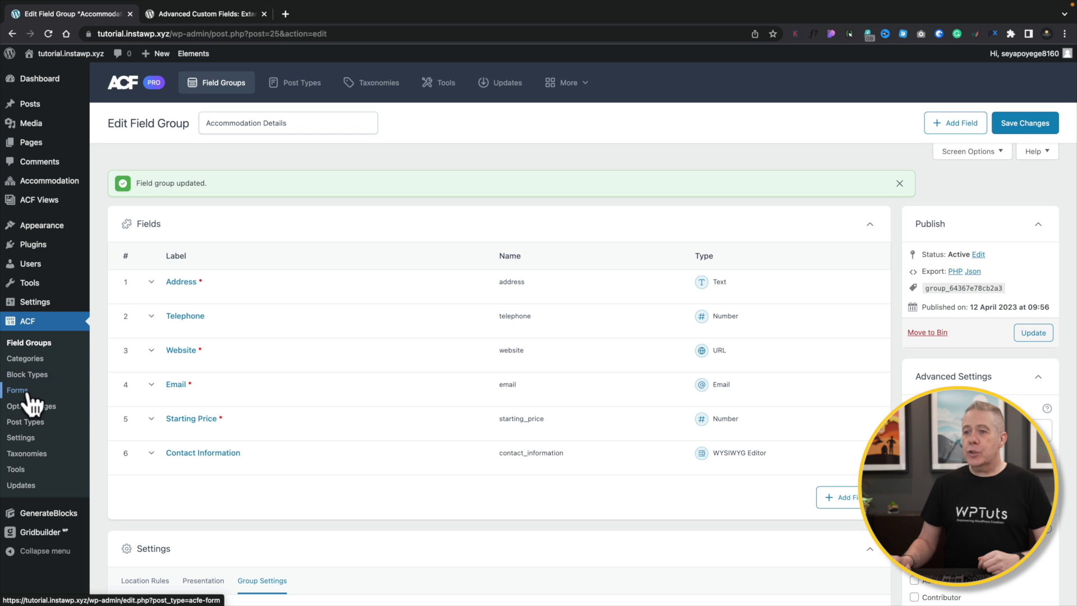
click(25, 392)
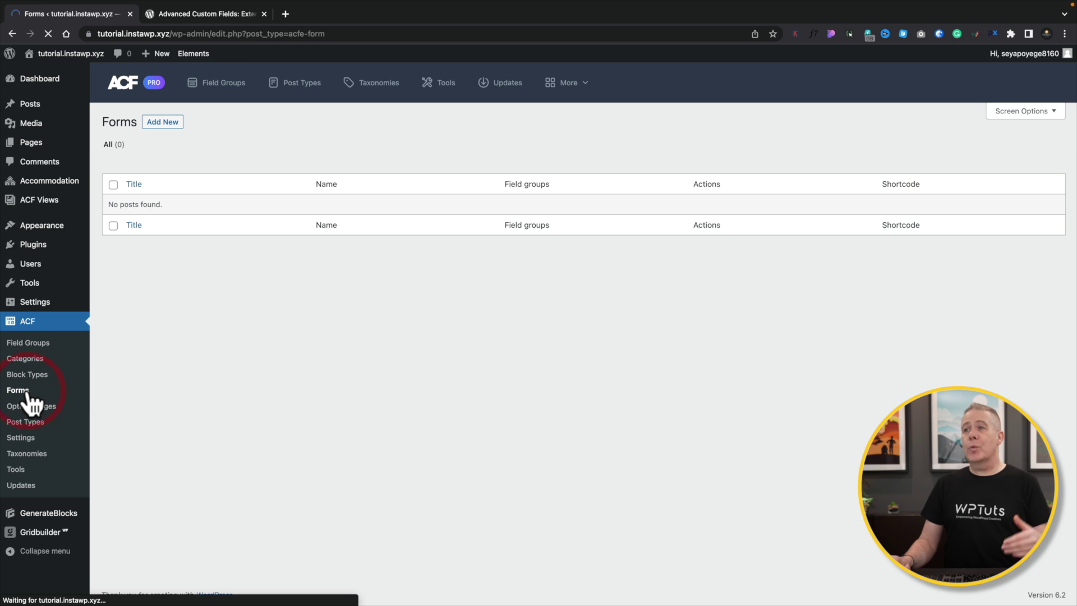
Step: Start a new ACF form and browse its Settings, HTML, Validation, Success Page and Cheatsheet tabs
click(161, 122)
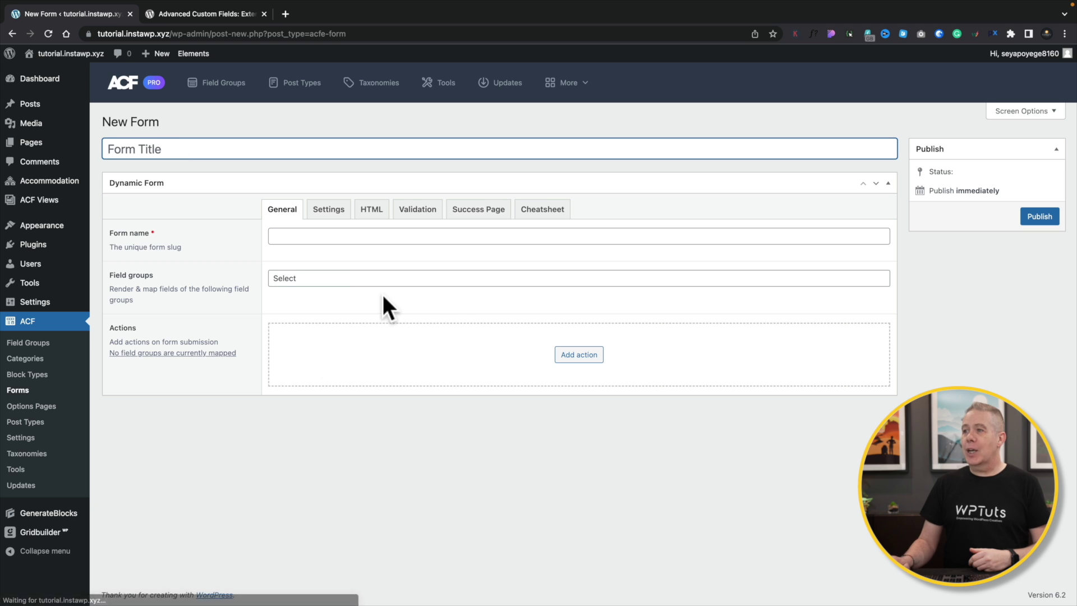
click(328, 222)
click(372, 216)
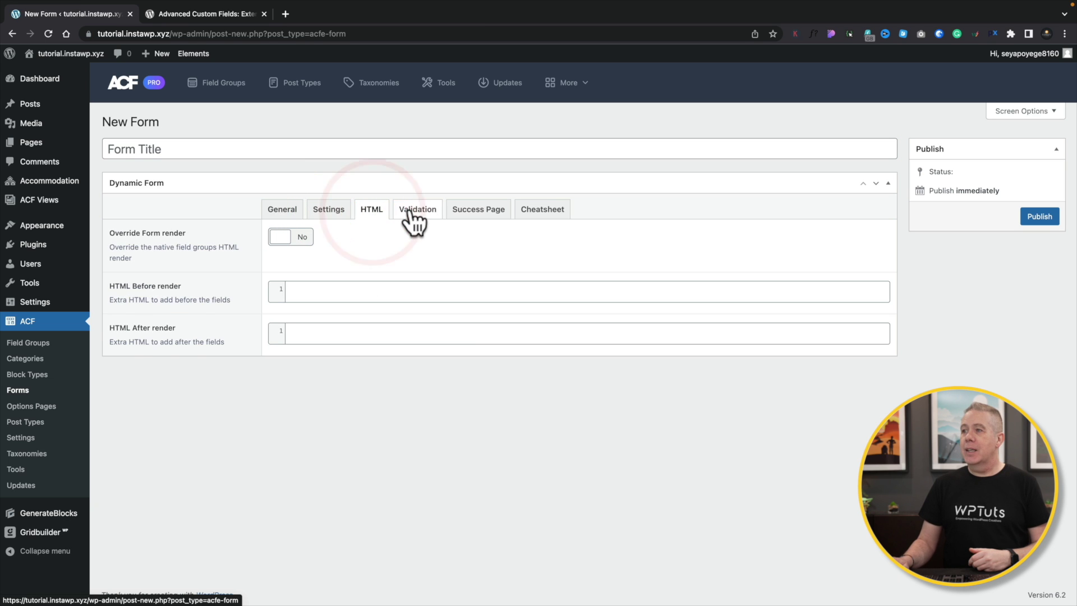
click(414, 221)
click(469, 221)
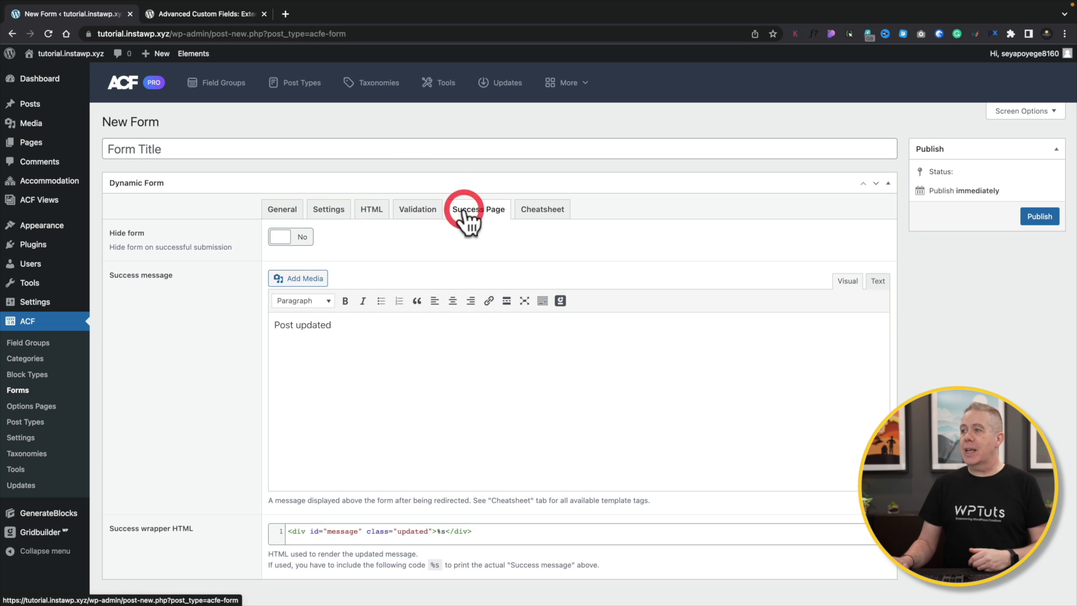
click(536, 212)
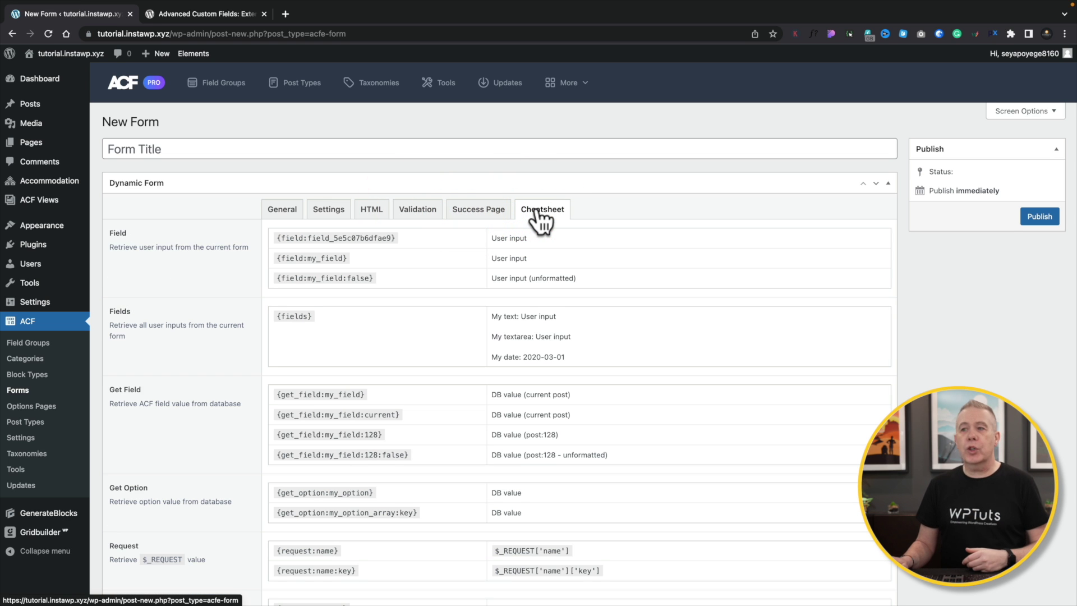
click(280, 219)
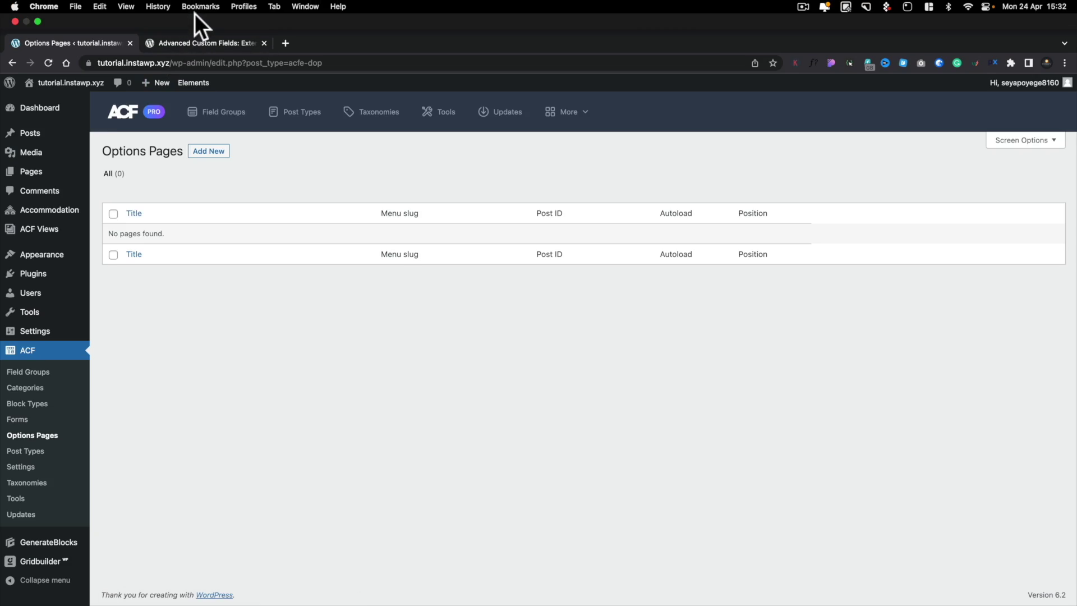
Step: Go to the Admin Columns page and scroll through the Post Types columns list
click(198, 44)
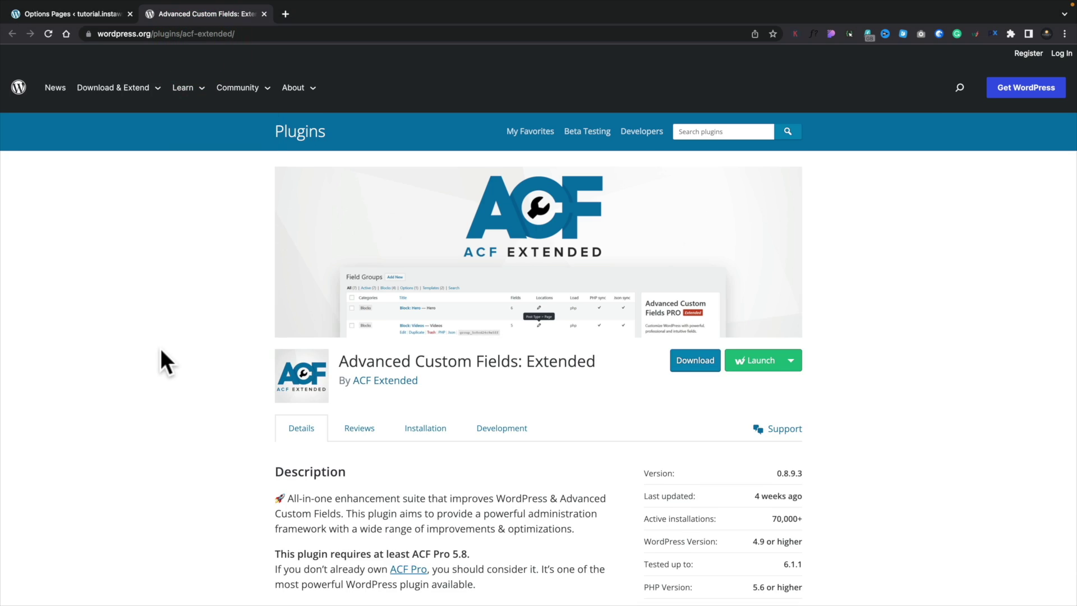
scroll(160, 351, down, 7)
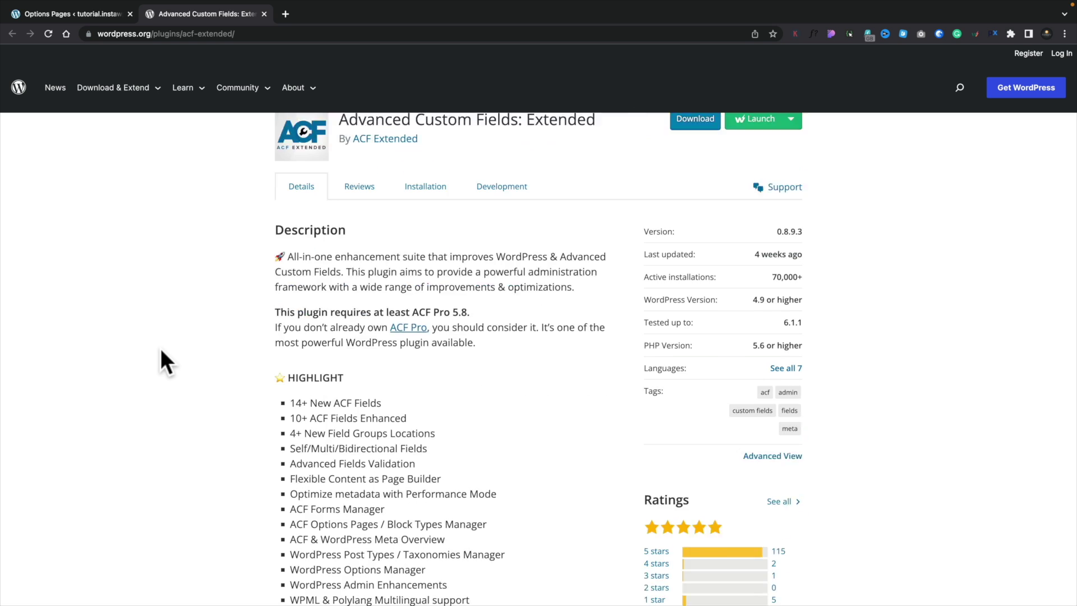
scroll(160, 362, down, 1)
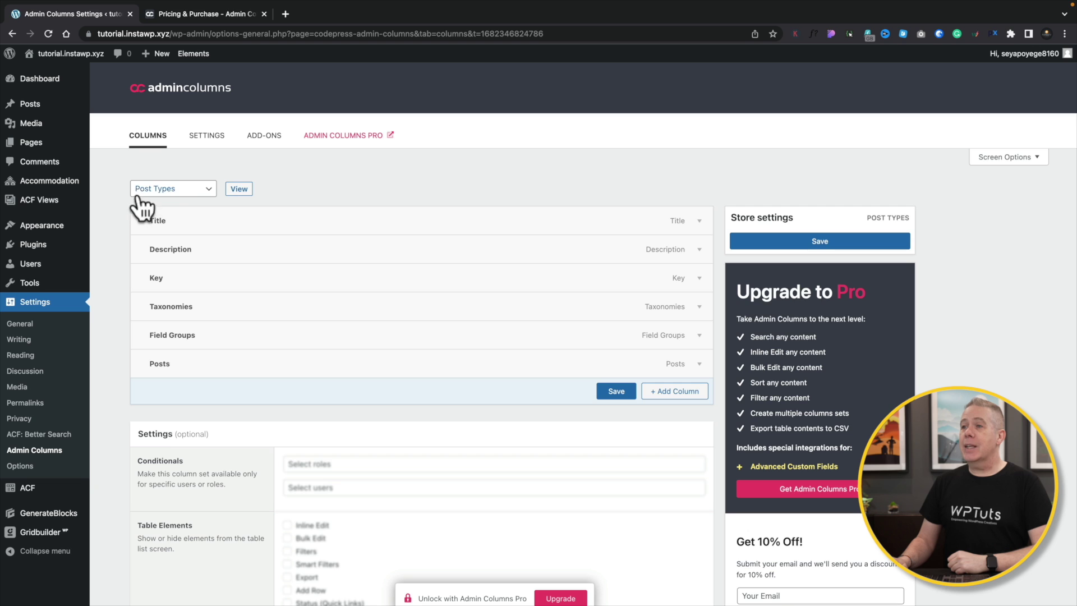
Step: Load the Accommodation column set and open All Accommodation in a new browser tab
click(211, 185)
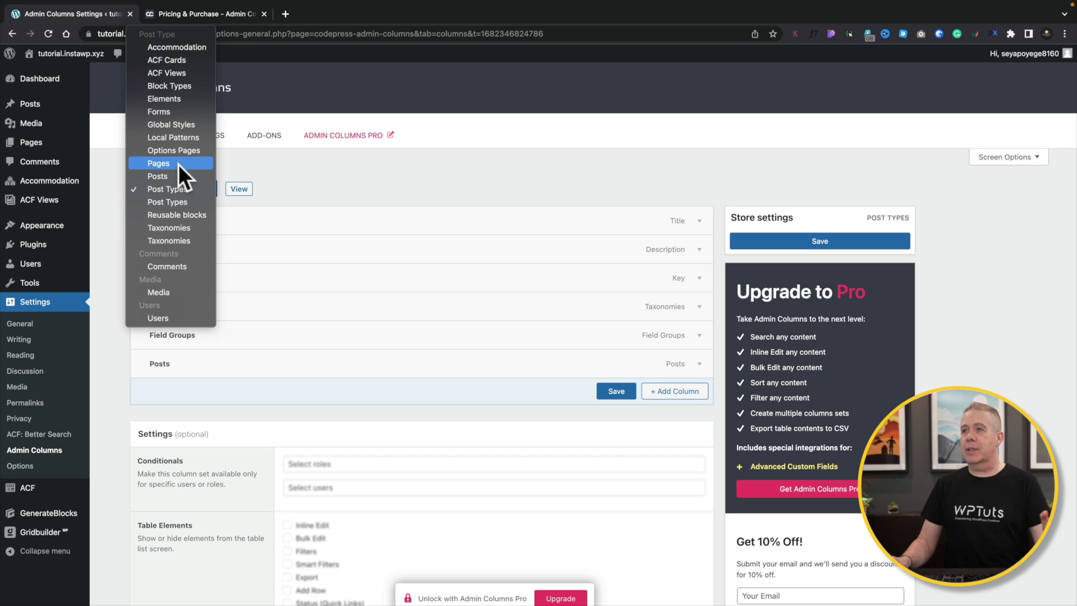
click(167, 48)
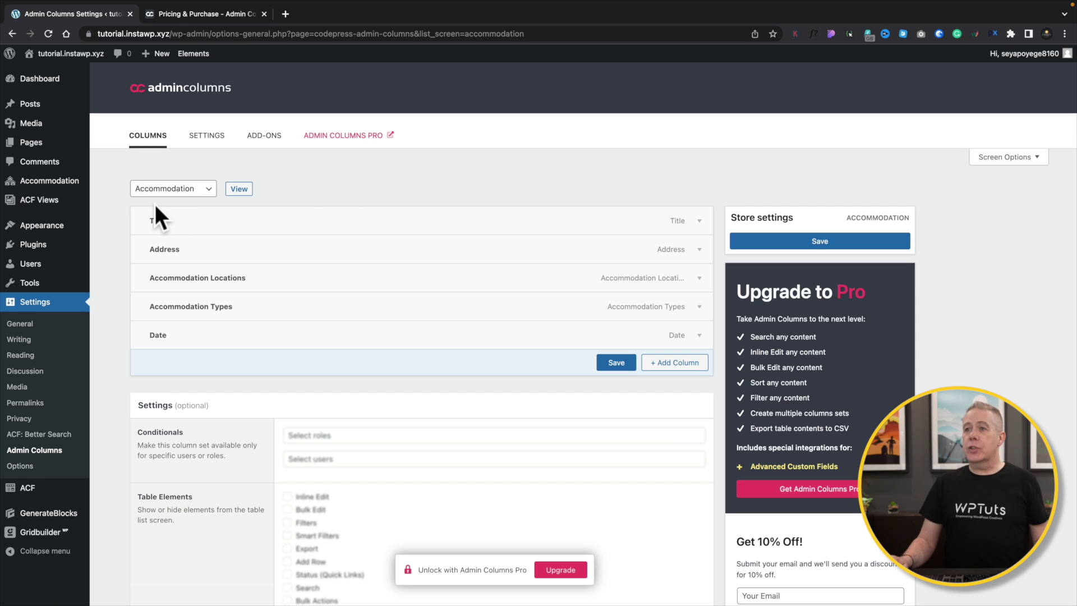
mouse_move(42, 181)
super+click(107, 183)
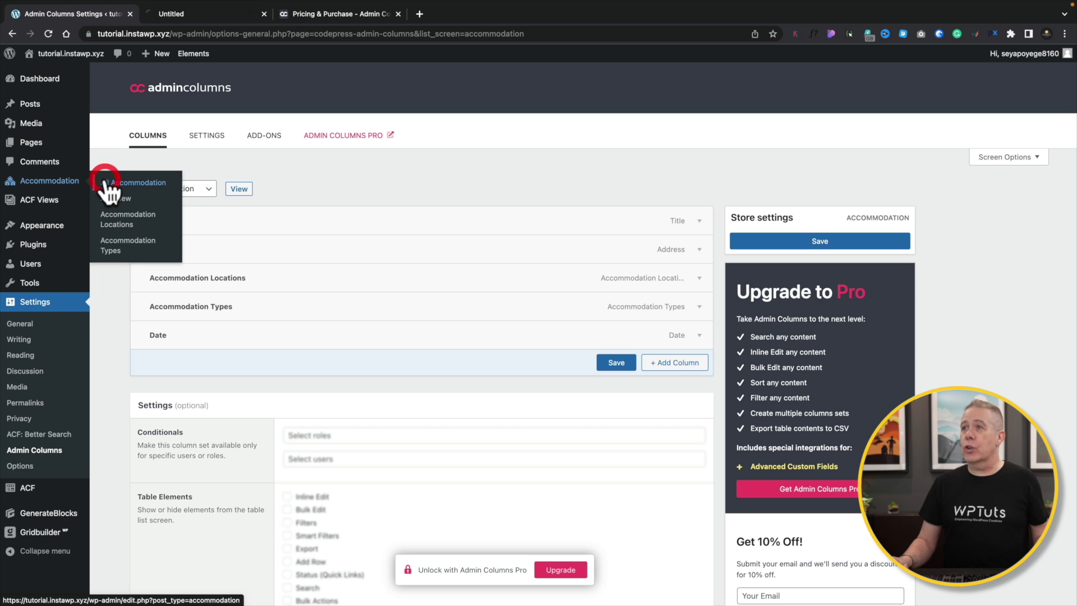
click(196, 12)
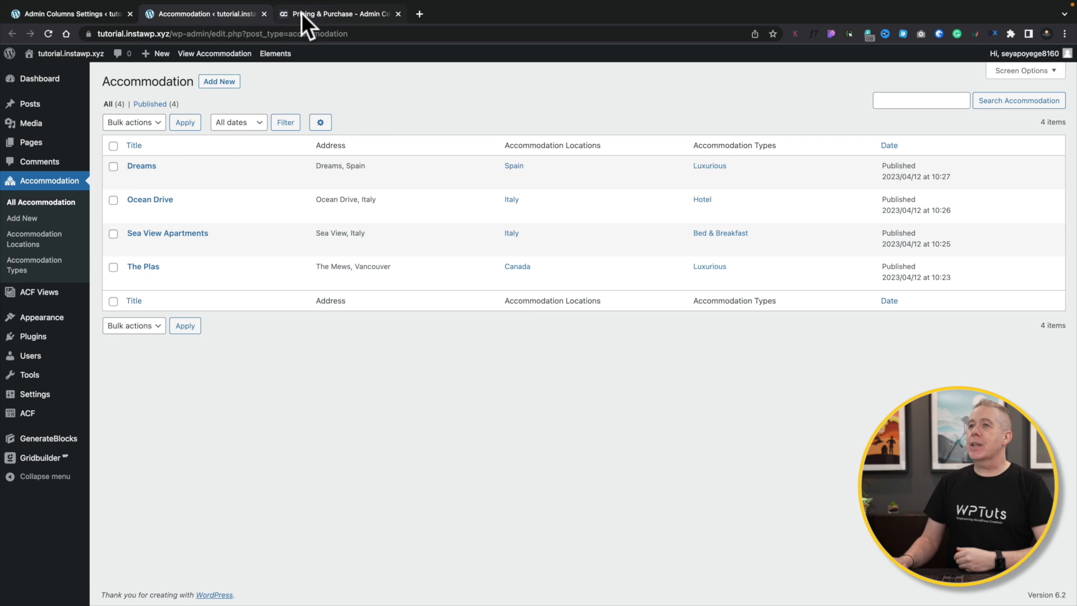
Step: Back in Admin Columns, add a new Actions column to the Accommodation set
click(86, 14)
click(430, 170)
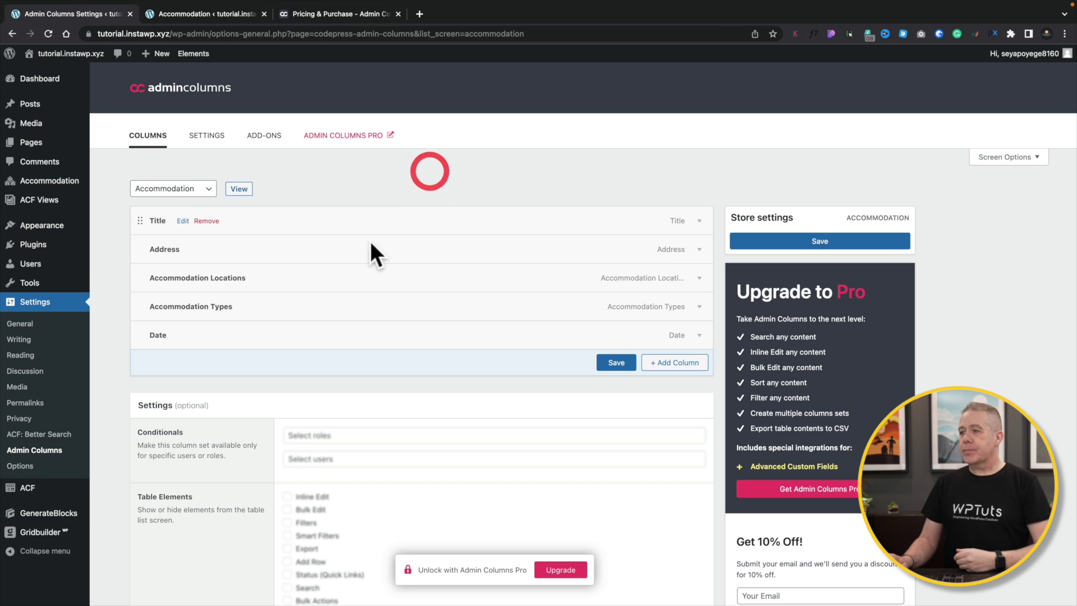
click(675, 364)
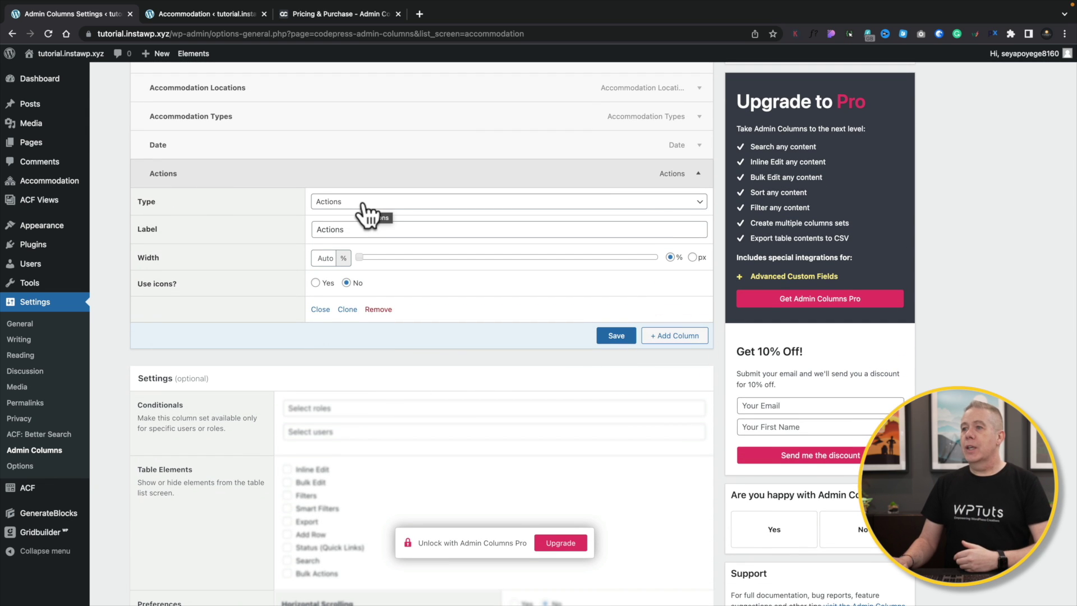
Step: Add a Featured Image column with a custom 100×100 size and save it
click(343, 201)
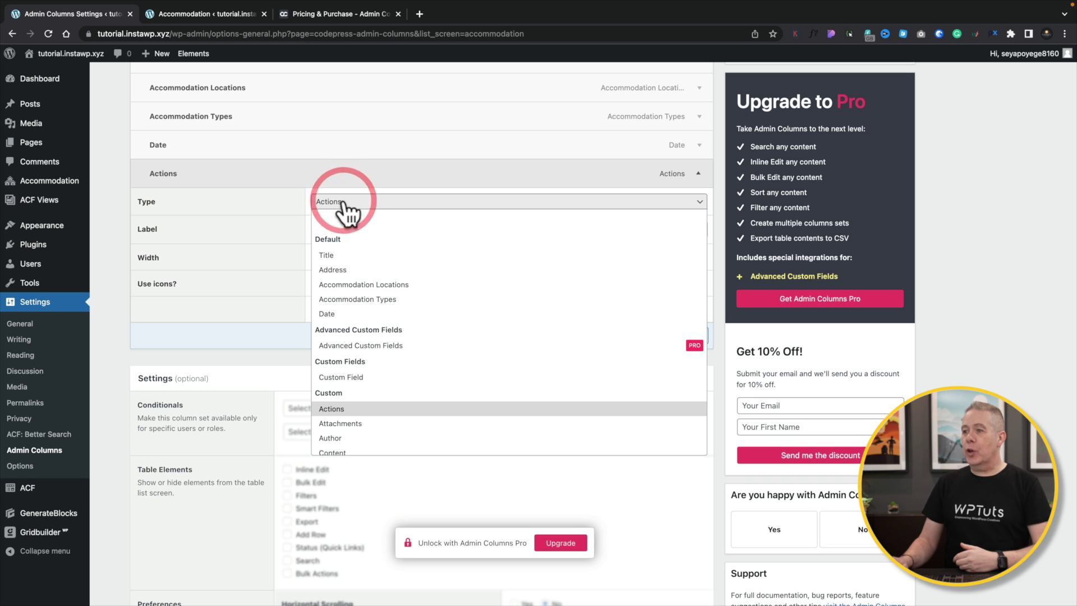
scroll(422, 357, down, 1)
scroll(419, 348, down, 4)
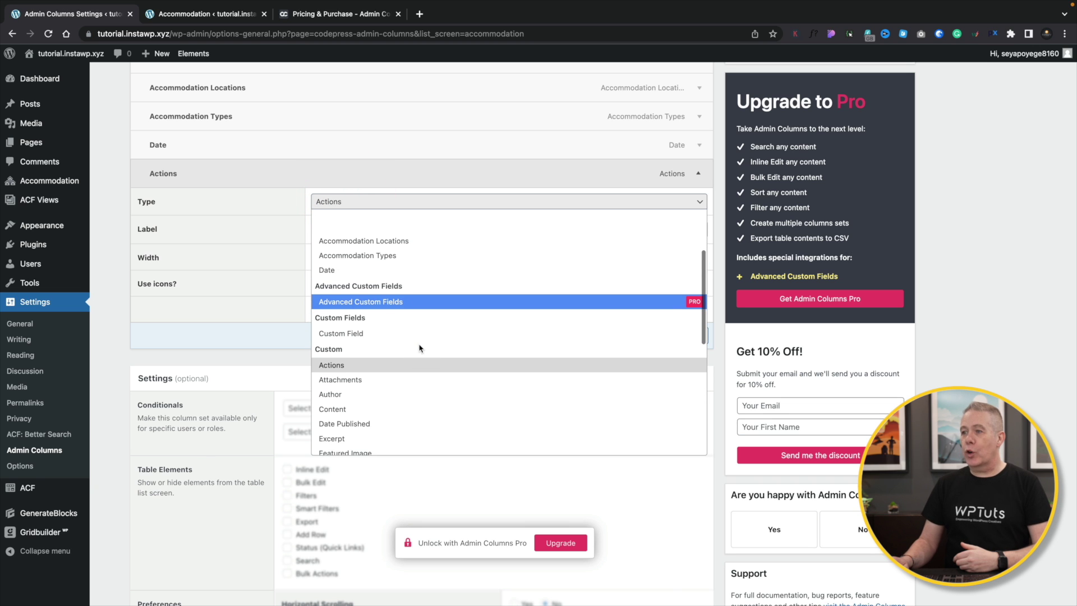
scroll(420, 348, down, 1)
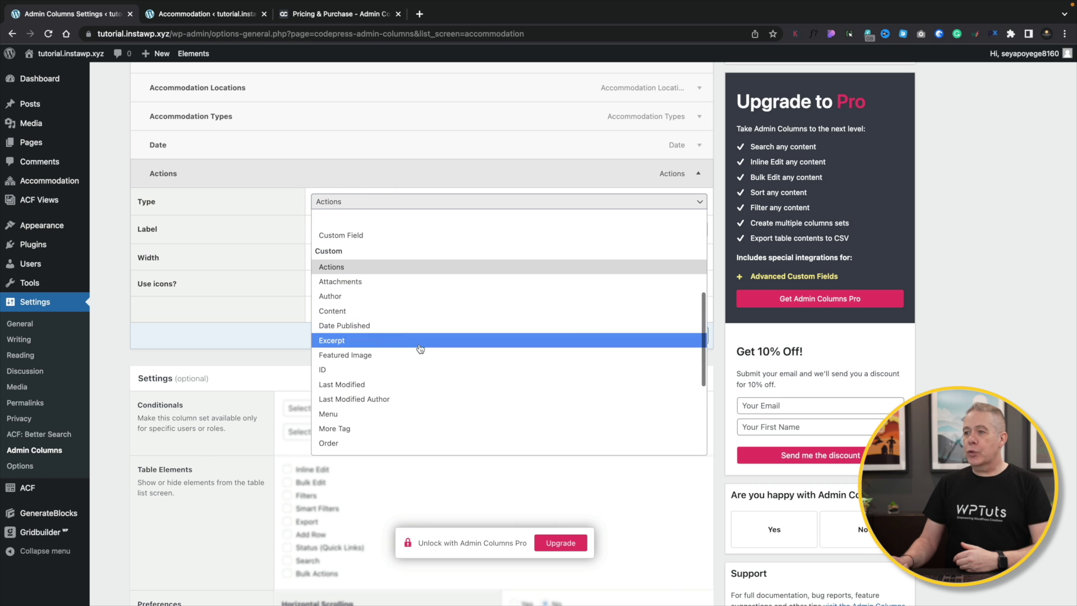
click(368, 356)
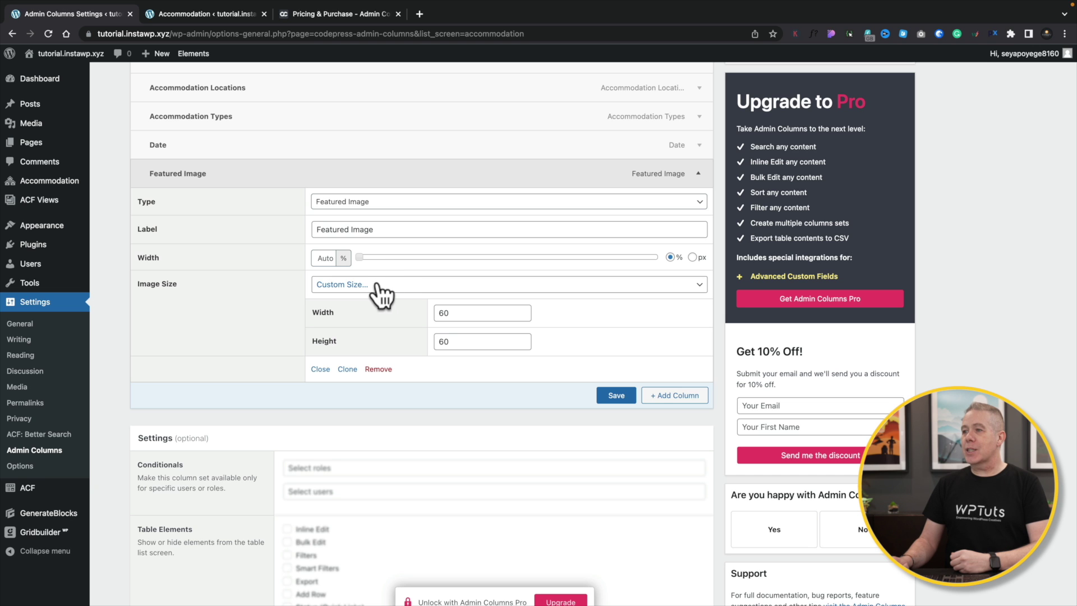
drag(466, 311, 430, 312)
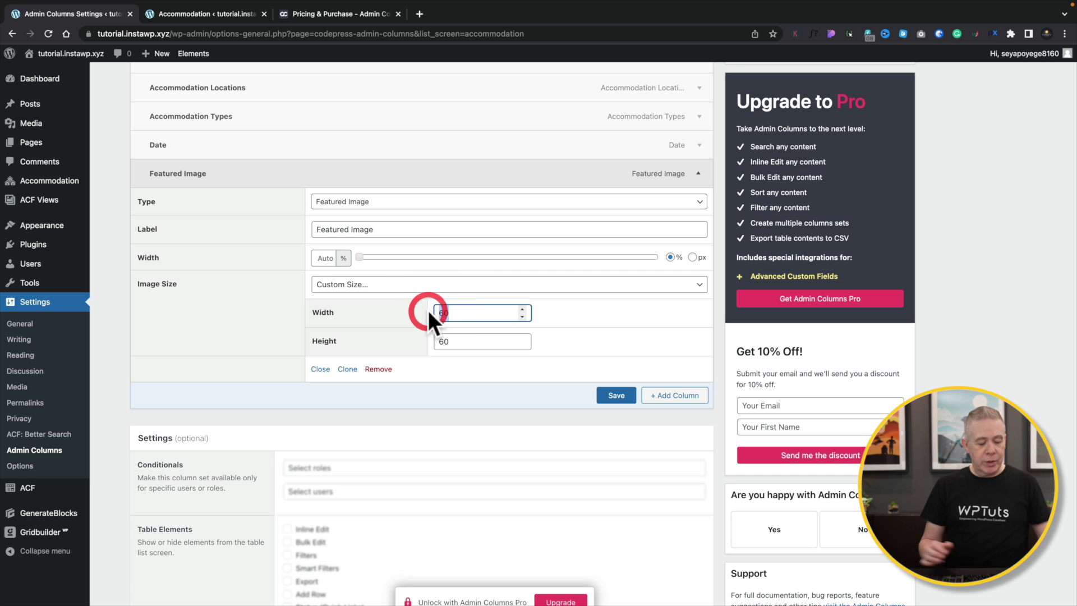
text(100)
double_click(445, 341)
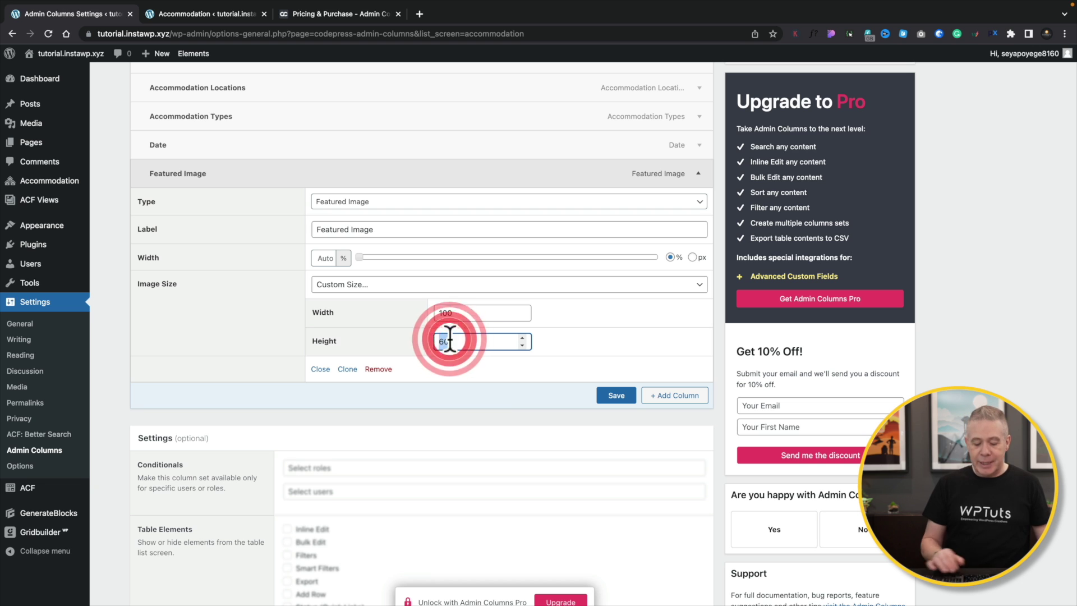
text(100)
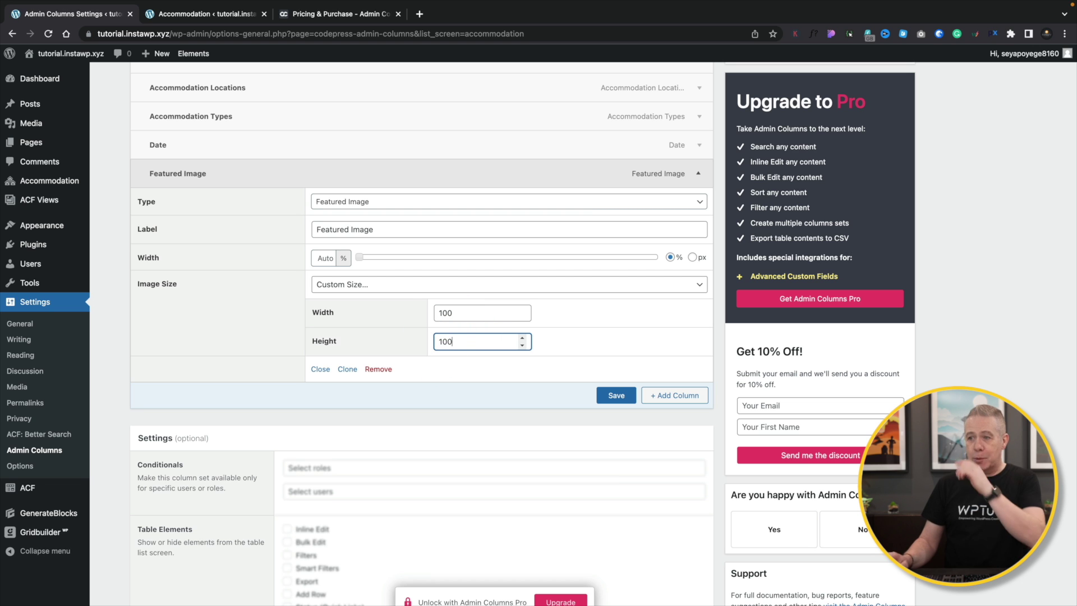
click(603, 397)
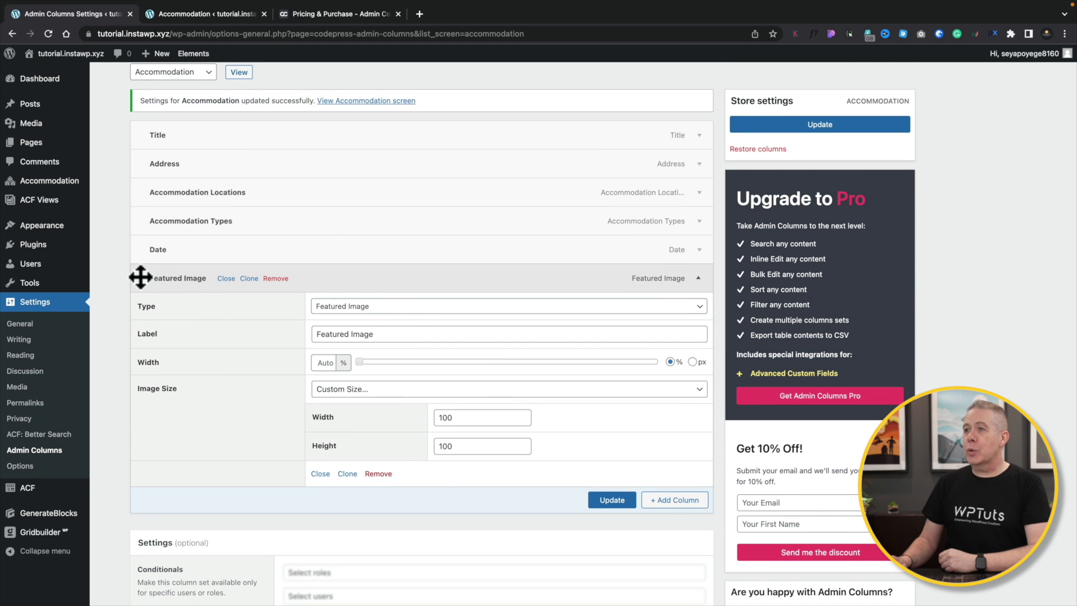
Step: Move the Featured Image column above Title and update the column order
drag(144, 278, 138, 132)
click(697, 135)
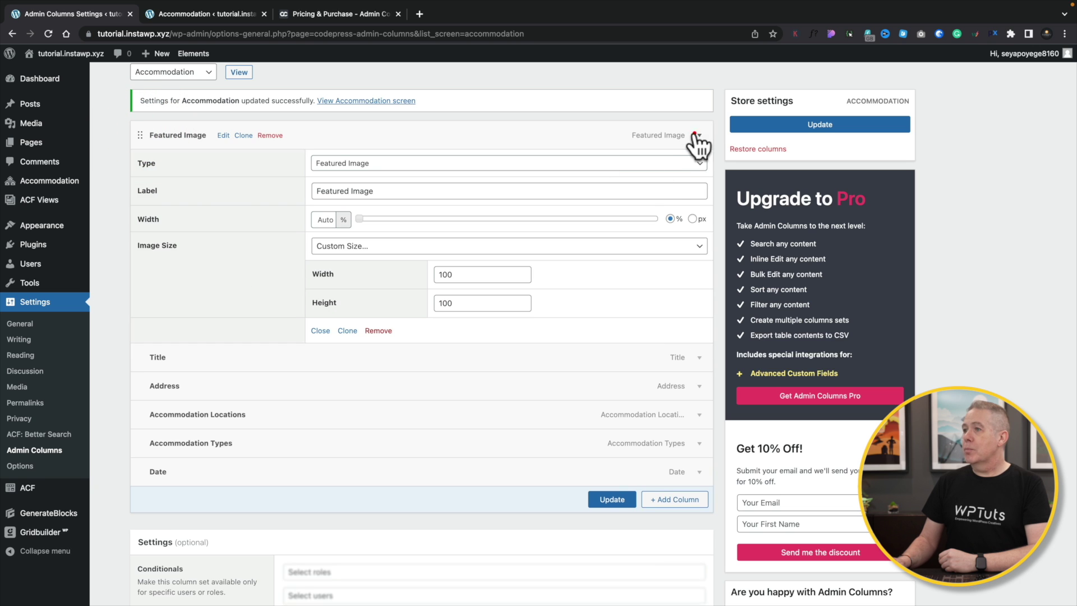
click(617, 306)
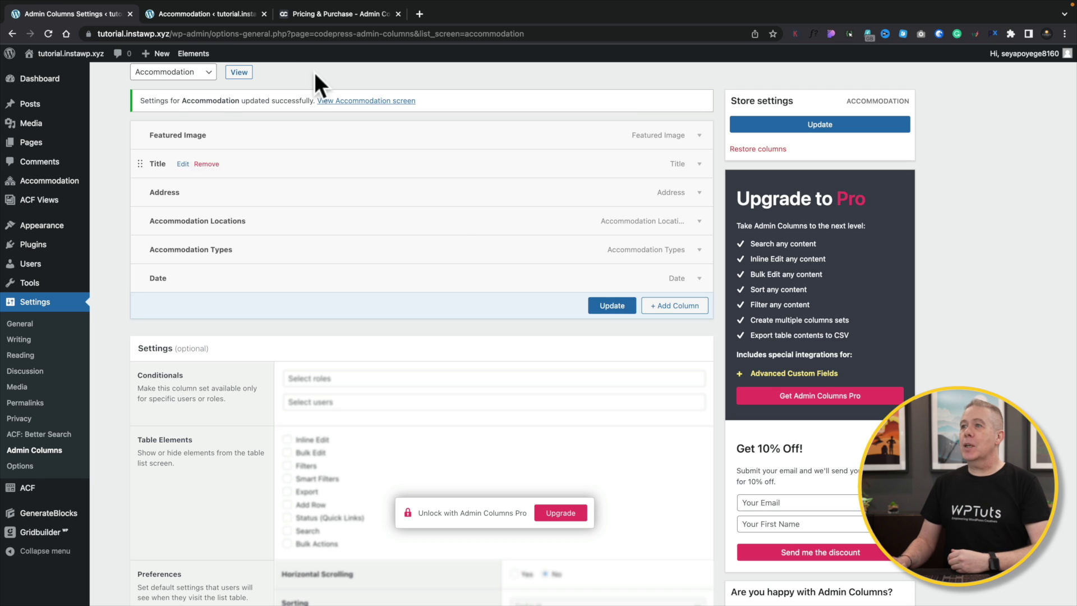
Step: Reload the Accommodation list so featured image thumbnails appear before Title
click(220, 15)
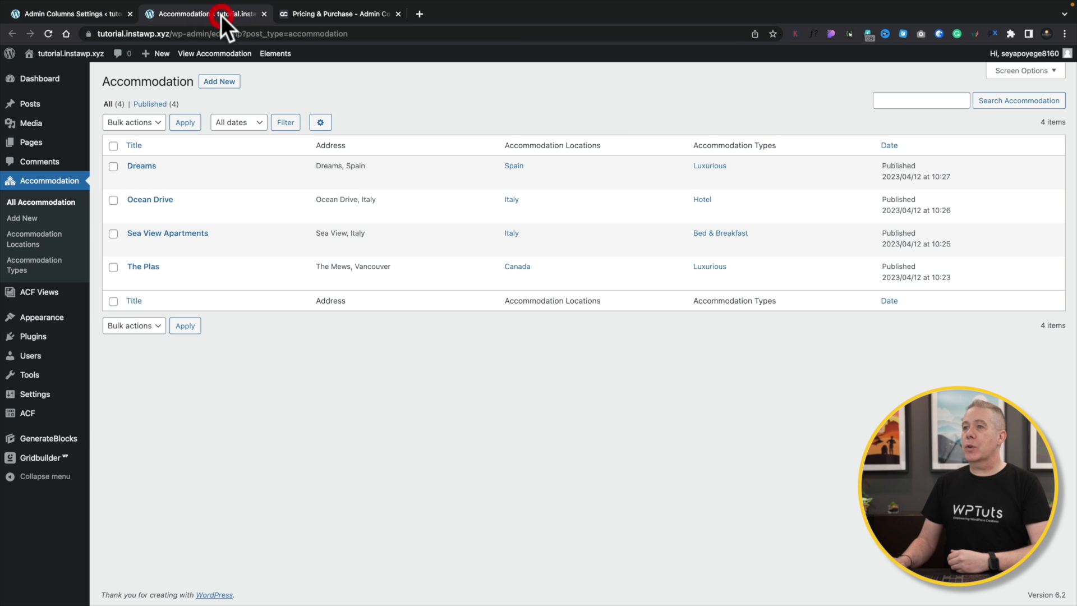
click(44, 35)
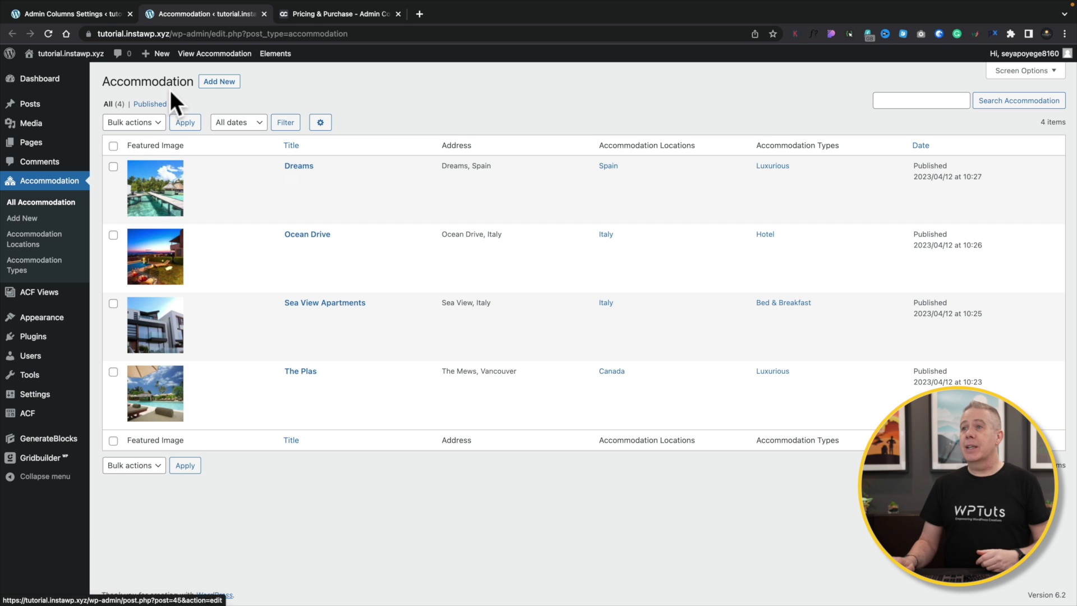
Step: Add an Actions column with Use icons set to Yes and update the Accommodation columns
click(85, 13)
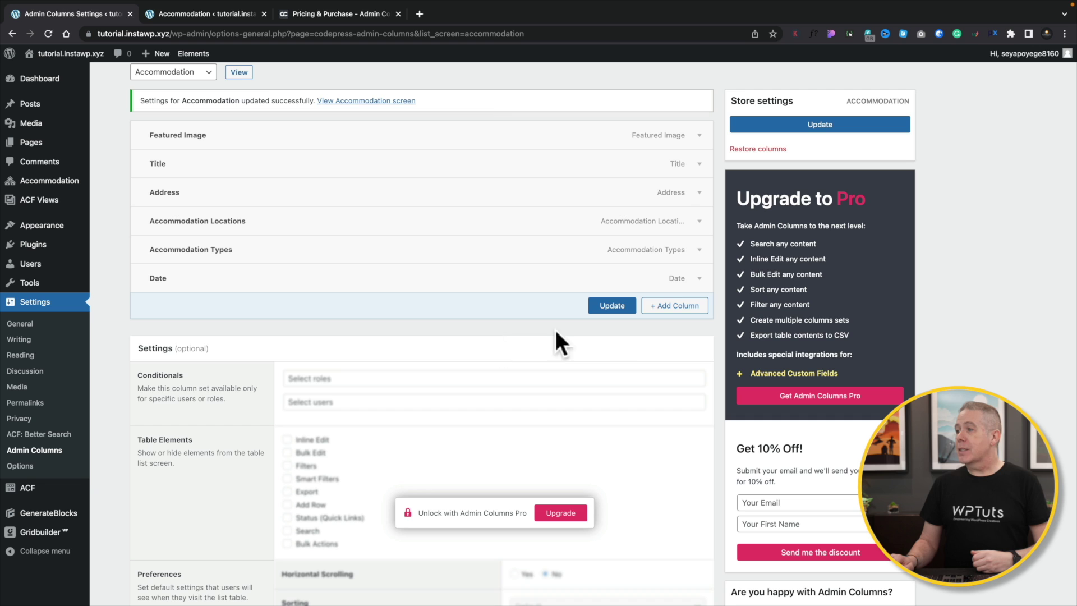
click(668, 308)
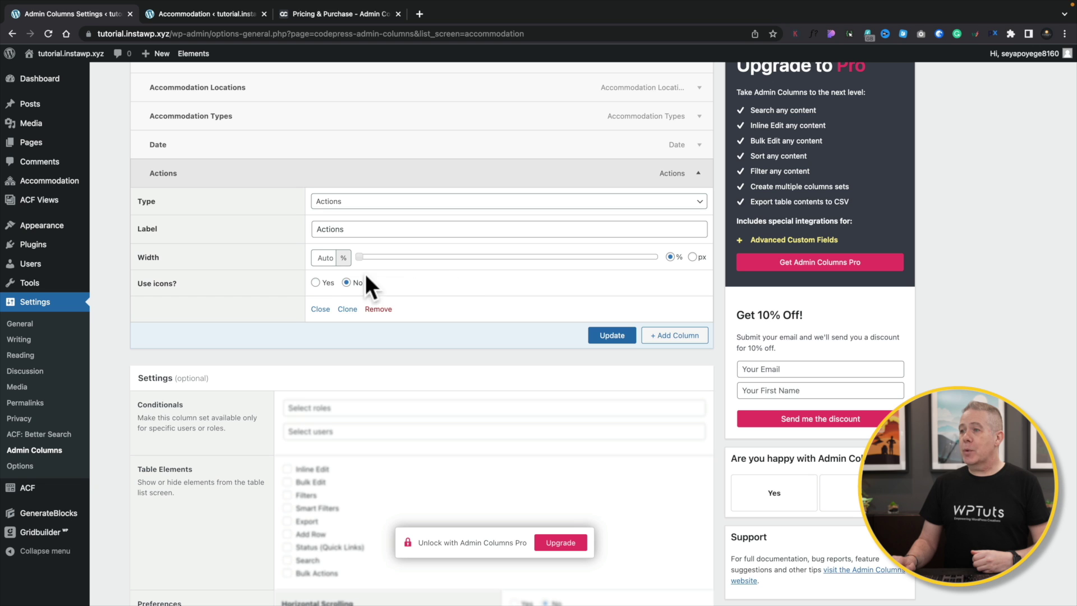
click(315, 282)
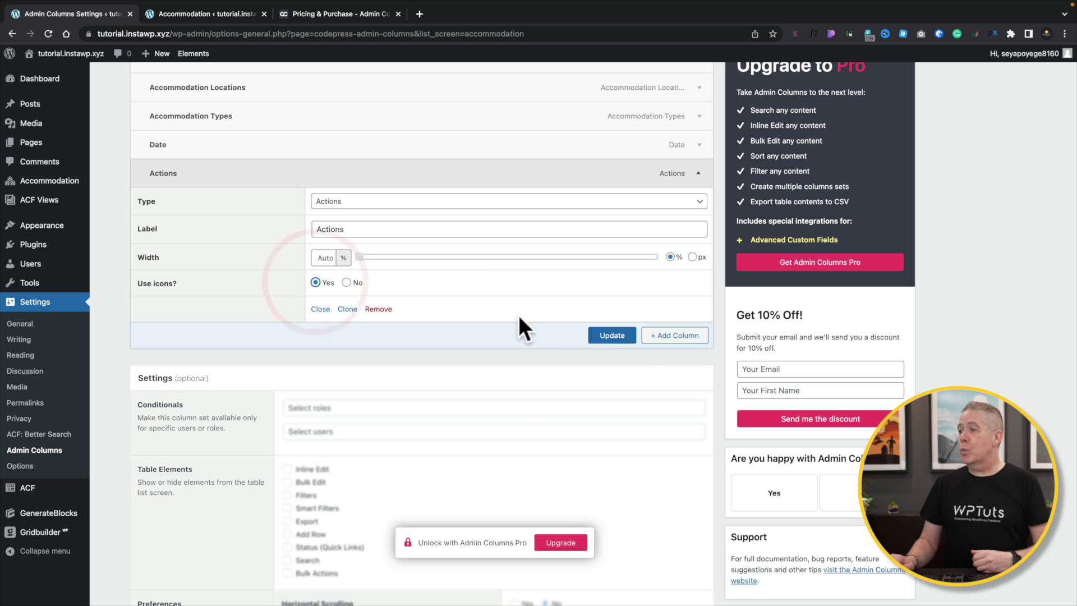
click(613, 336)
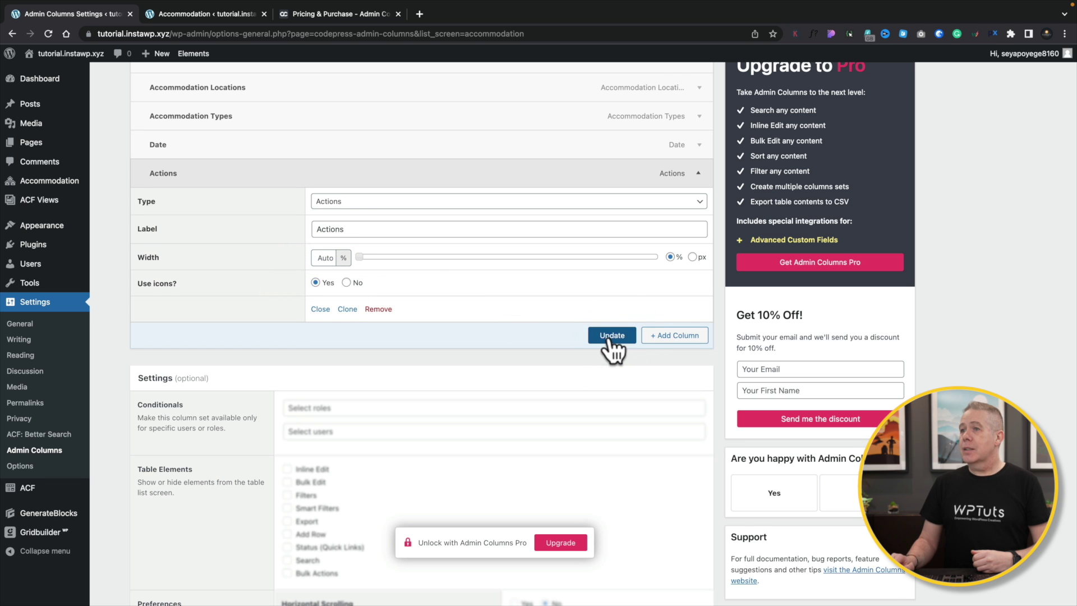
scroll(609, 335, up, 1)
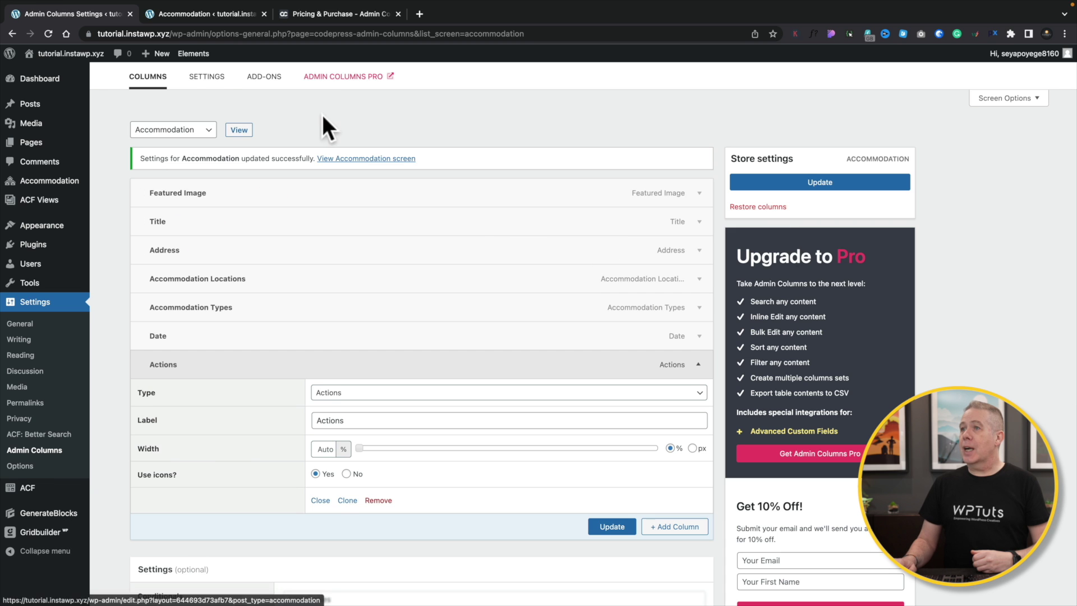
click(193, 16)
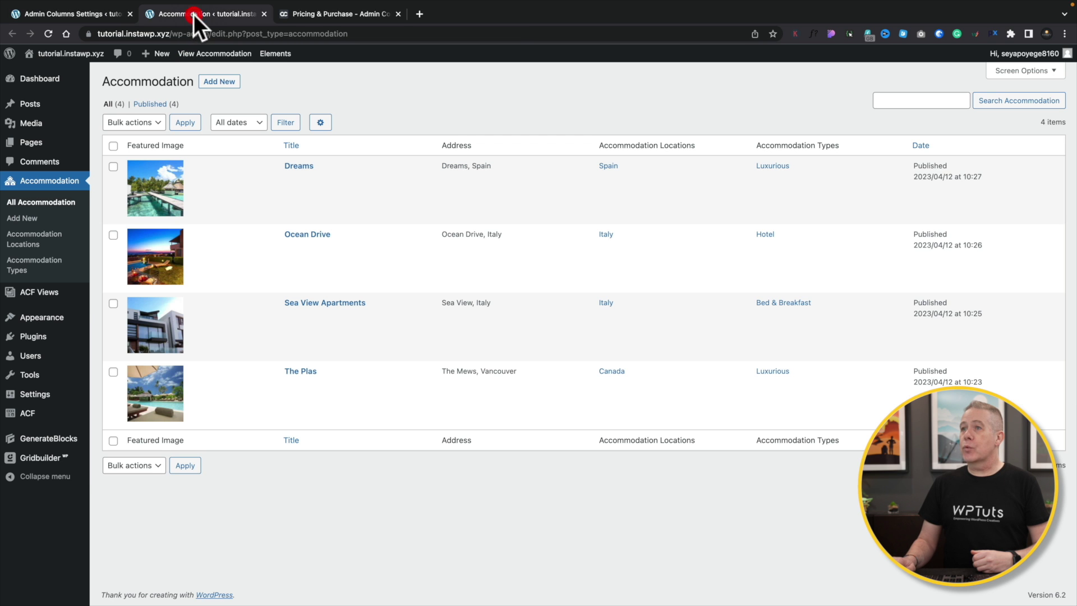
Step: Reload the Accommodation list to show the Actions column with edit, duplicate, delete and view icons
click(48, 33)
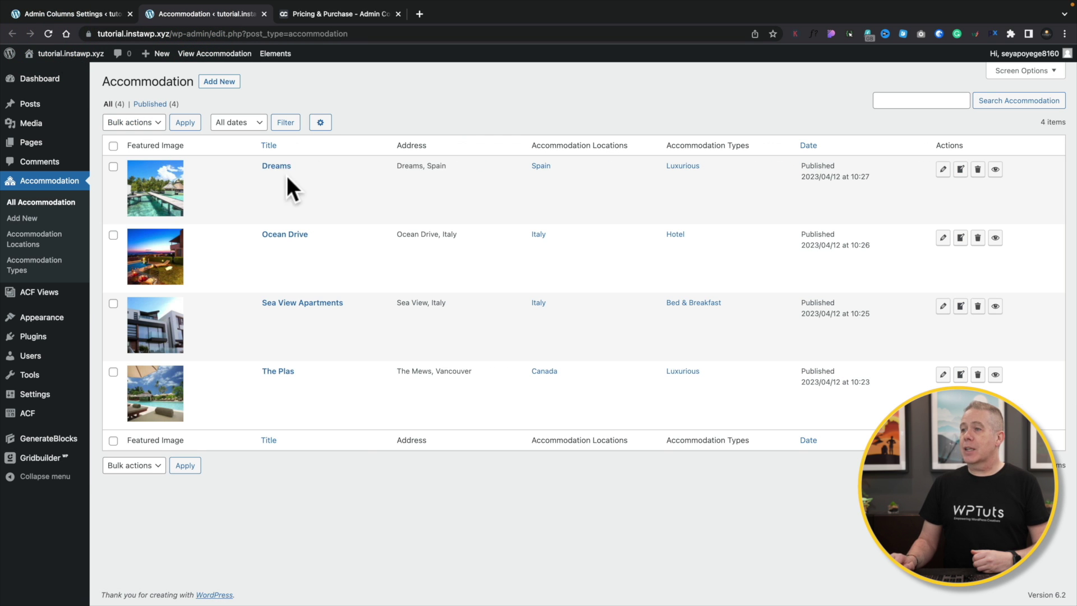